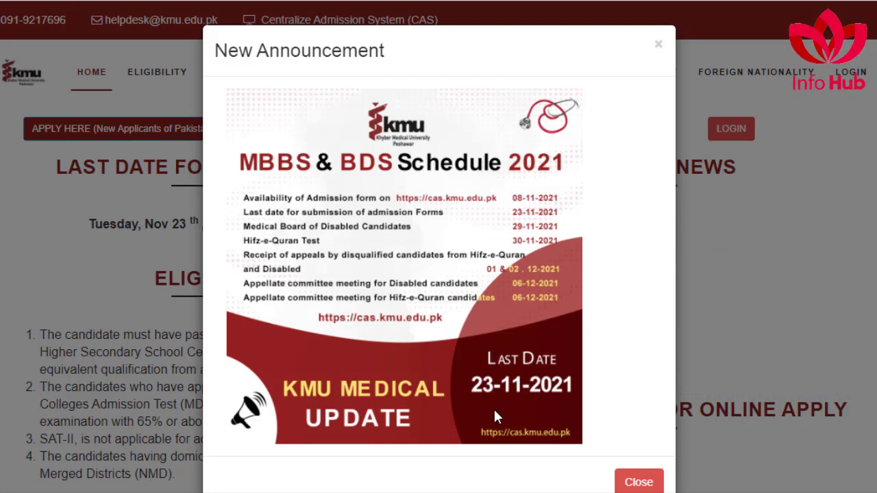
# Step: Dismiss the schedule announcement and highlight the 65% minimum marks and MDCAT 65% pass requirements
pyautogui.click(634, 483)
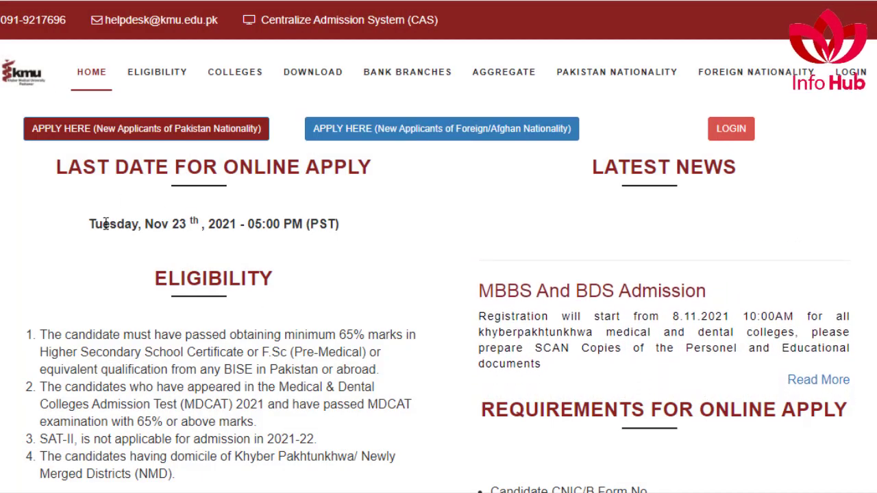
pyautogui.moveTo(107, 223); pyautogui.dragTo(310, 238)
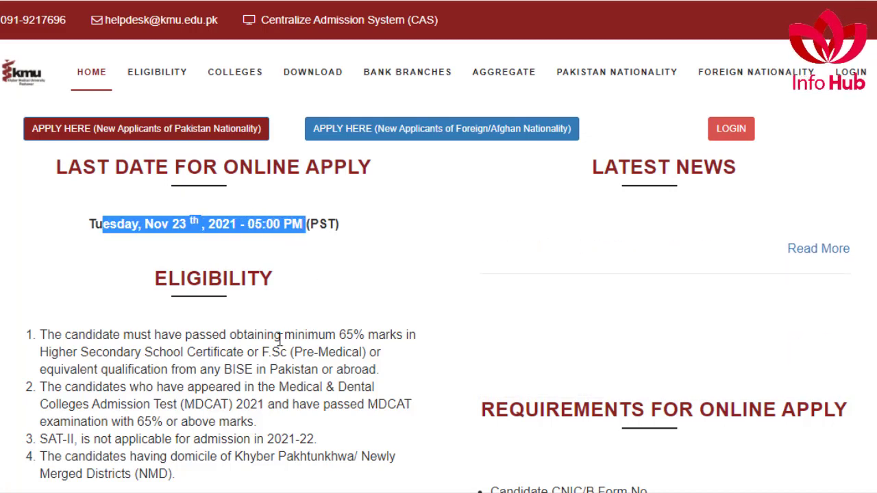
pyautogui.moveTo(239, 335); pyautogui.dragTo(416, 334)
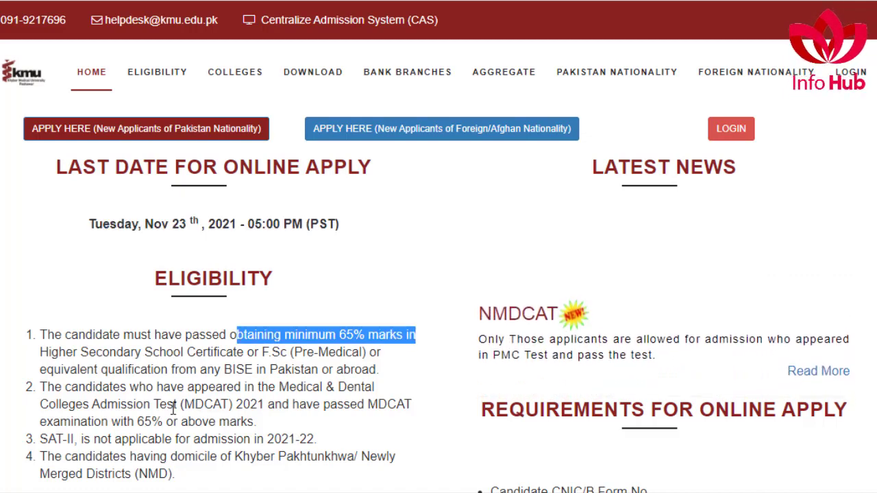
pyautogui.moveTo(174, 404); pyautogui.dragTo(254, 426)
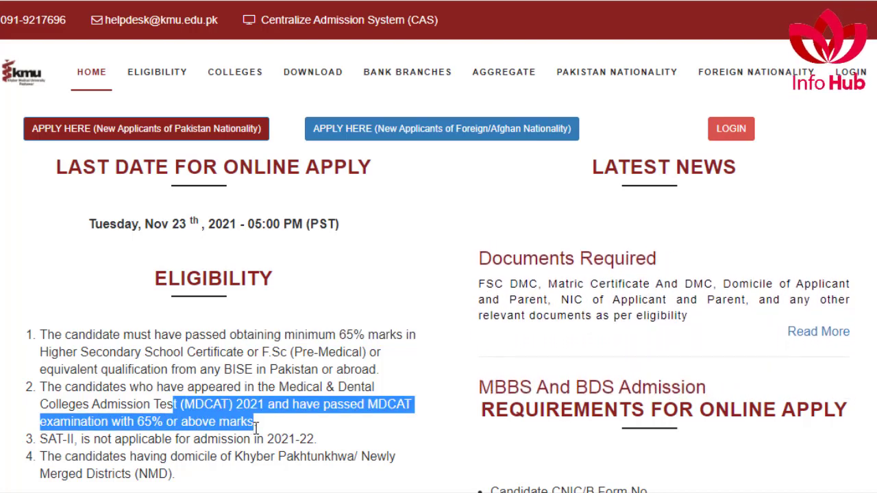
# Step: Highlight the merit weights: SSC 10%, HSSC 40% and NMDCAT 50%
pyautogui.scroll(-1, 233, 409)
pyautogui.scroll(-3, 229, 407)
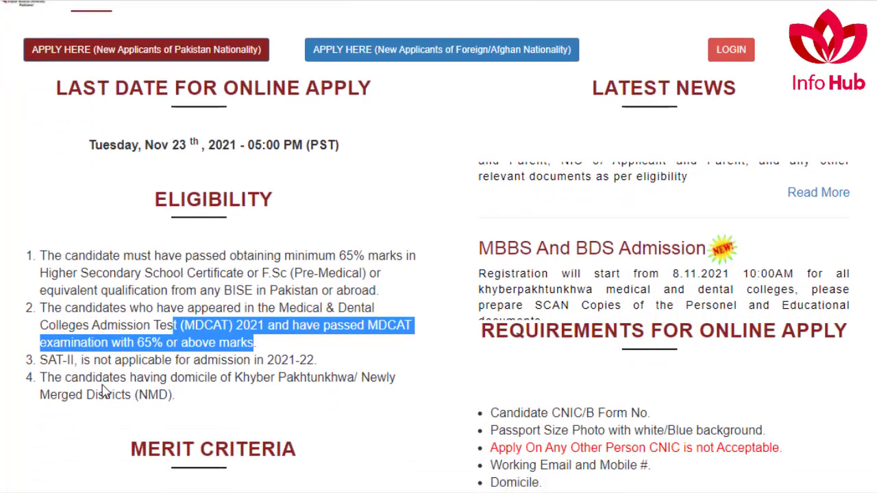
pyautogui.moveTo(66, 378); pyautogui.dragTo(296, 402)
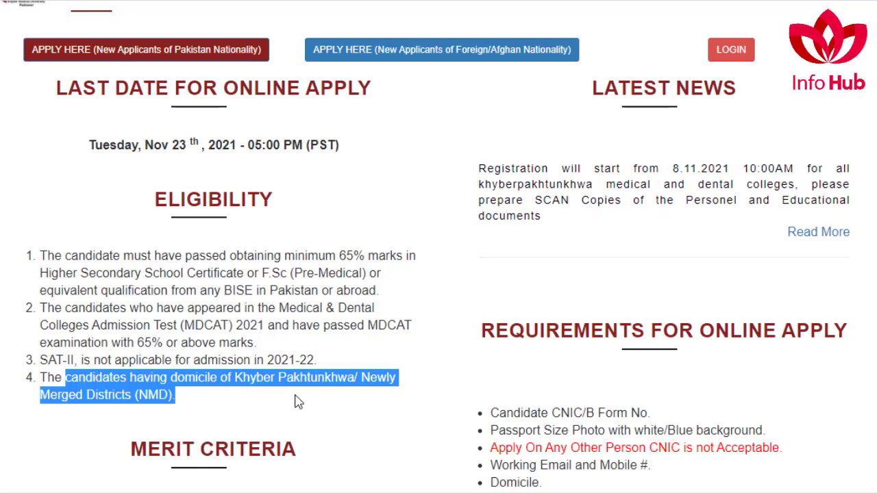
pyautogui.scroll(-3, 296, 403)
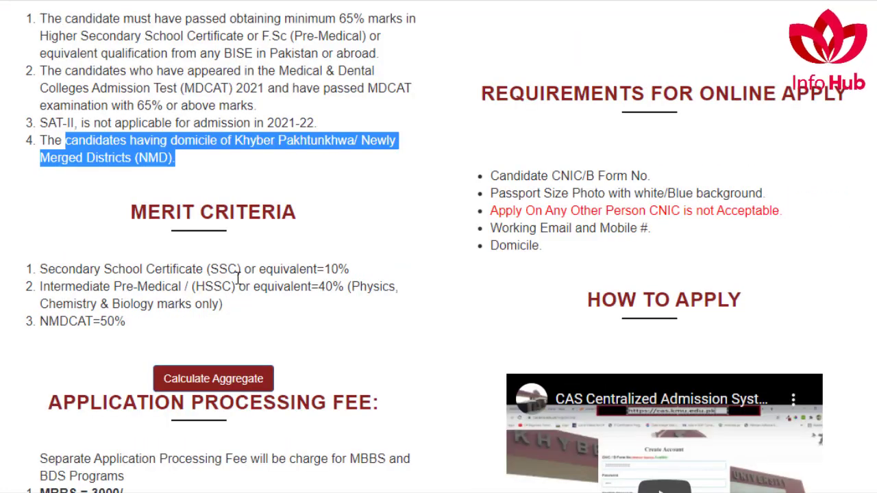
pyautogui.moveTo(207, 269); pyautogui.dragTo(351, 269)
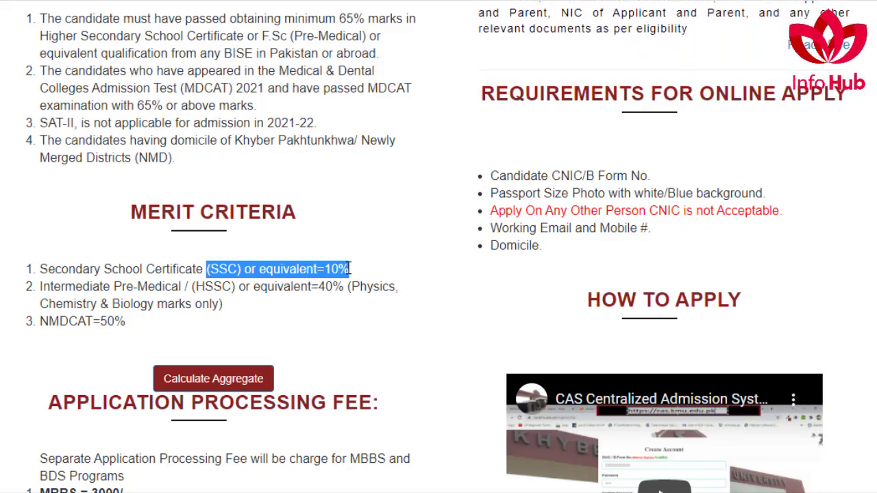
pyautogui.moveTo(190, 286); pyautogui.dragTo(395, 287)
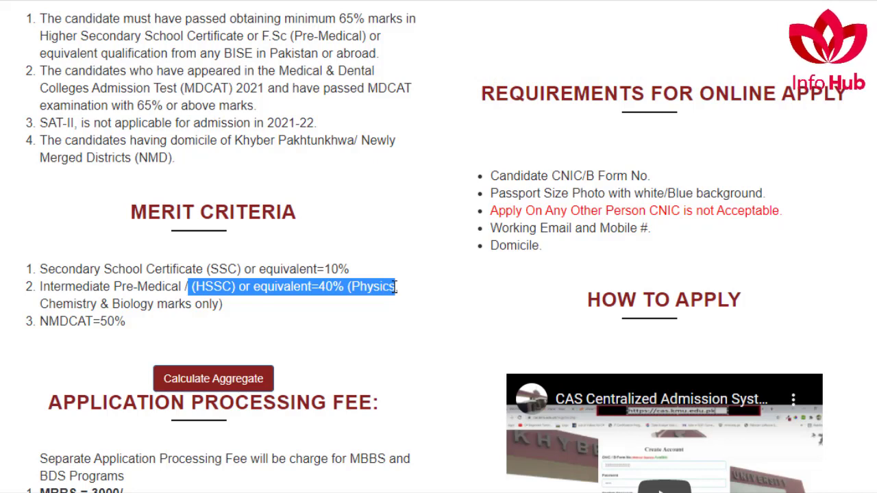
pyautogui.moveTo(68, 324); pyautogui.dragTo(137, 329)
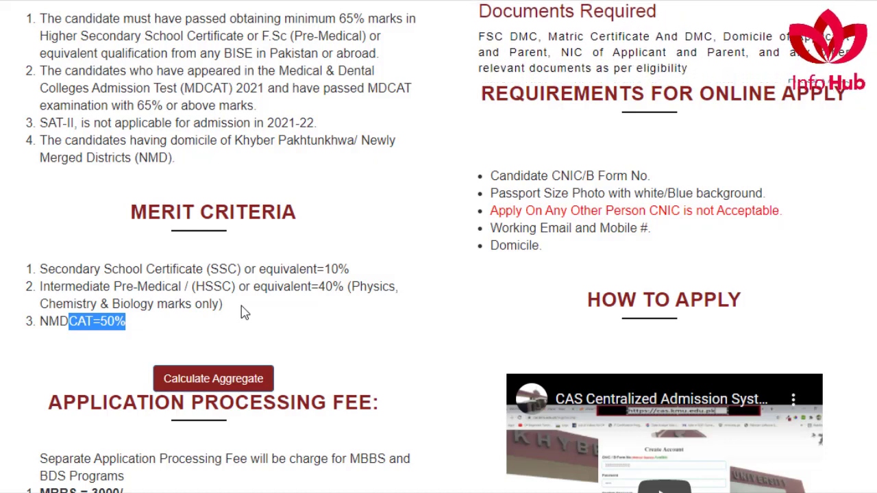
pyautogui.scroll(-3, 240, 312)
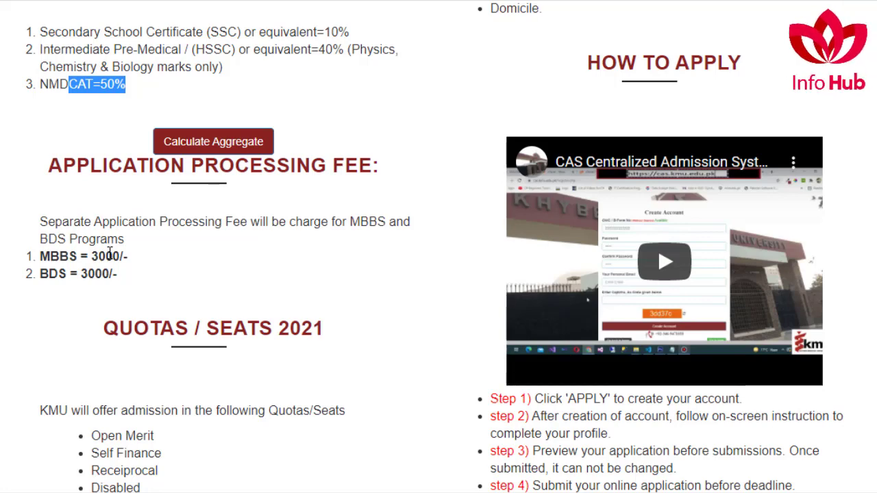
pyautogui.scroll(-5, 153, 176)
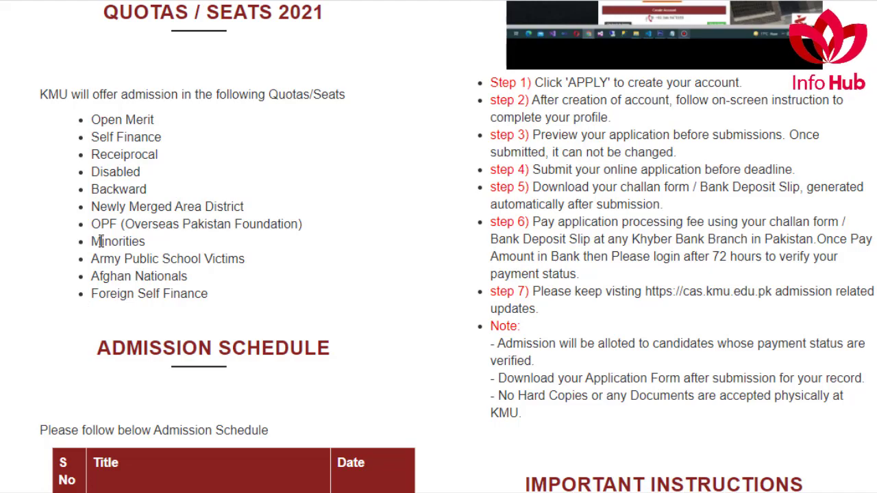
pyautogui.scroll(-5, 135, 221)
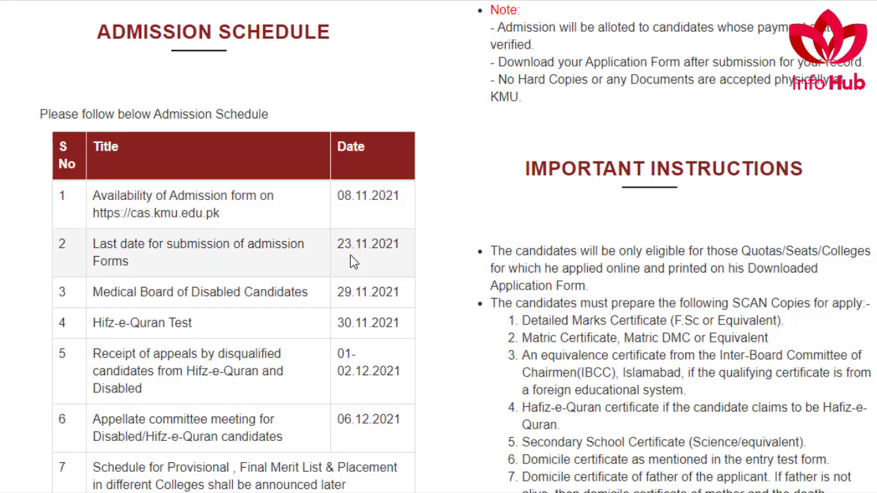
pyautogui.scroll(-1, 361, 242)
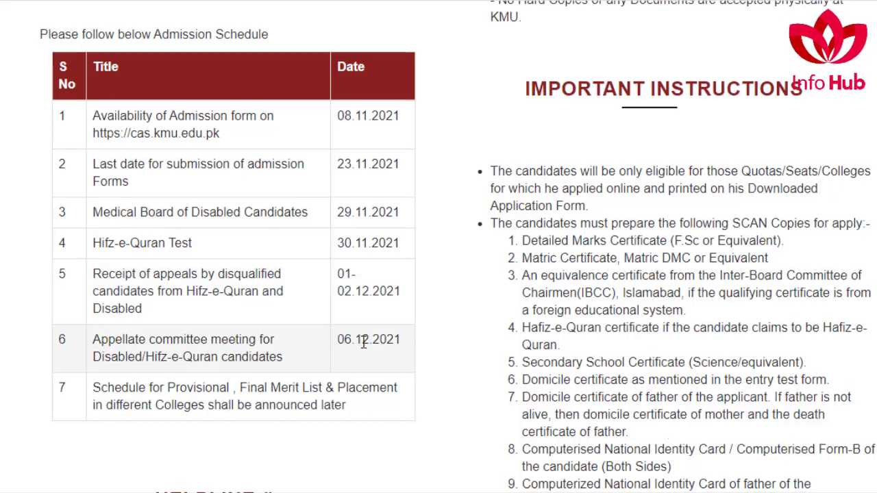
pyautogui.scroll(-2, 209, 235)
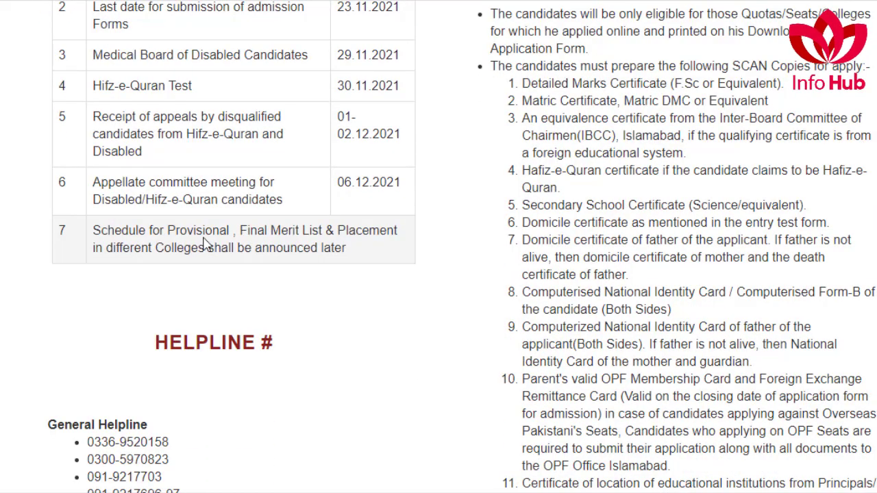
pyautogui.scroll(-3, 276, 308)
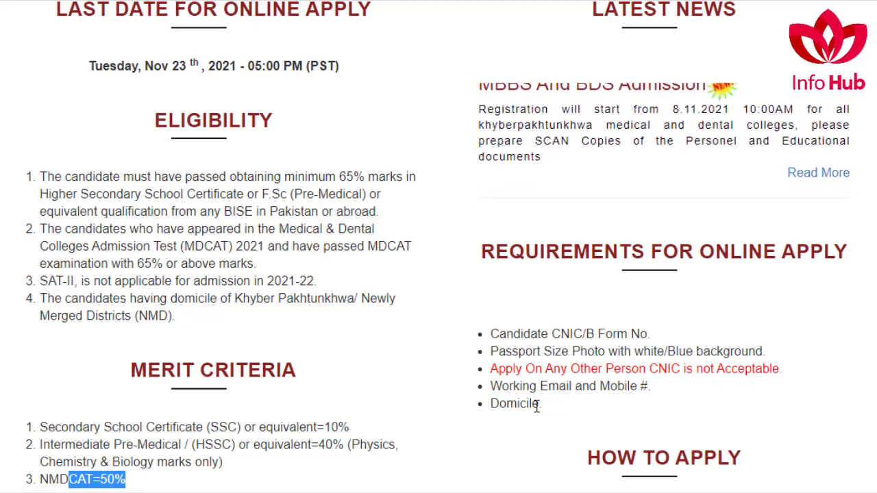
pyautogui.scroll(3, 537, 405)
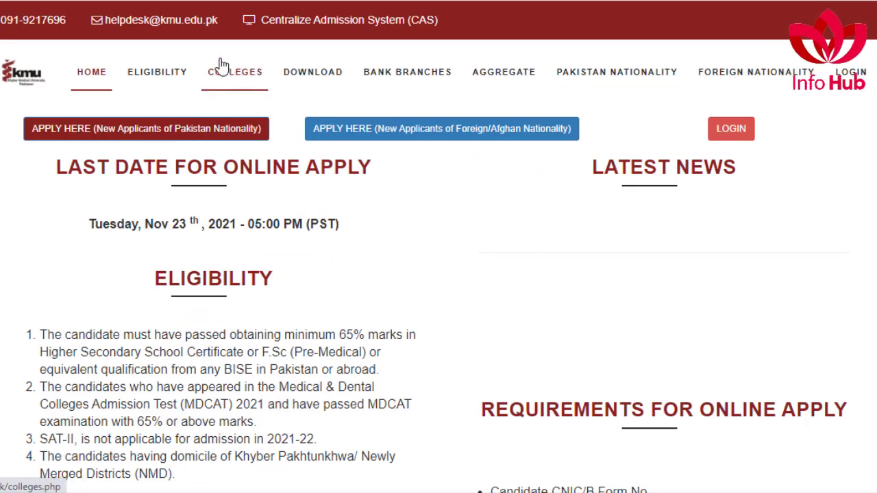
# Step: Open the COLLEGES page and scroll through the seat tables for each category
pyautogui.click(240, 81)
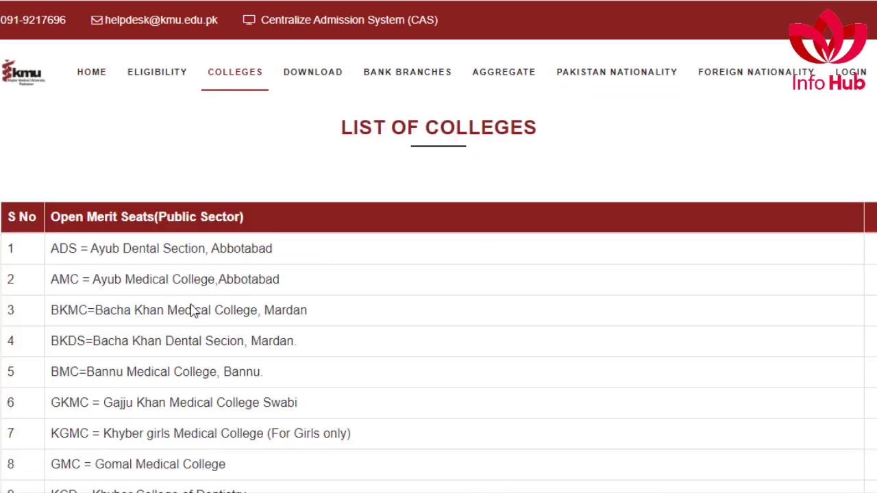
pyautogui.scroll(-1, 190, 304)
pyautogui.scroll(-1, 151, 199)
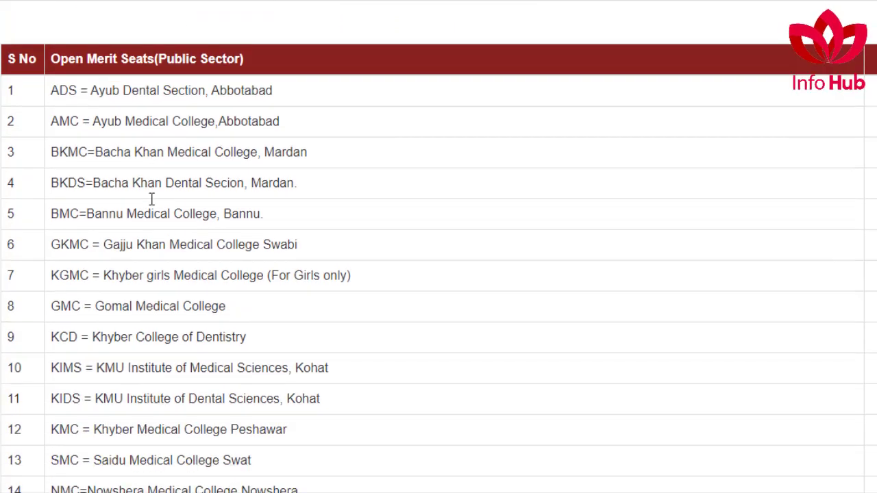
pyautogui.scroll(-5, 175, 182)
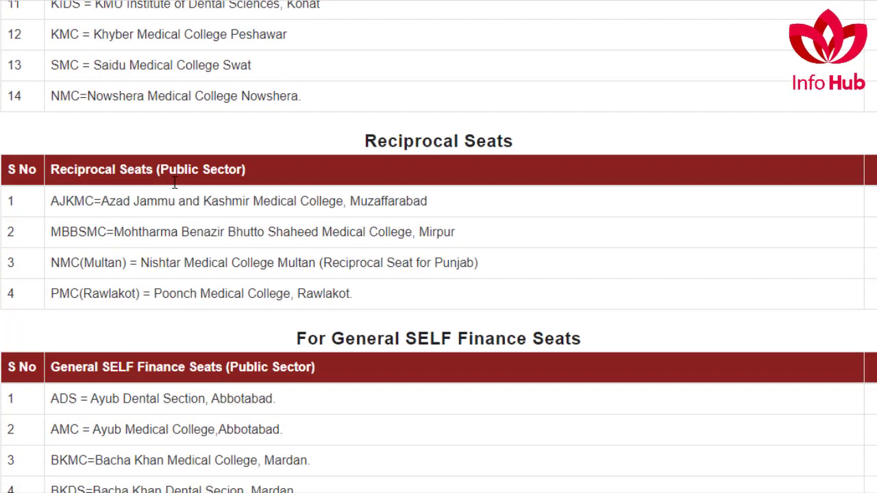
pyautogui.scroll(-2, 108, 173)
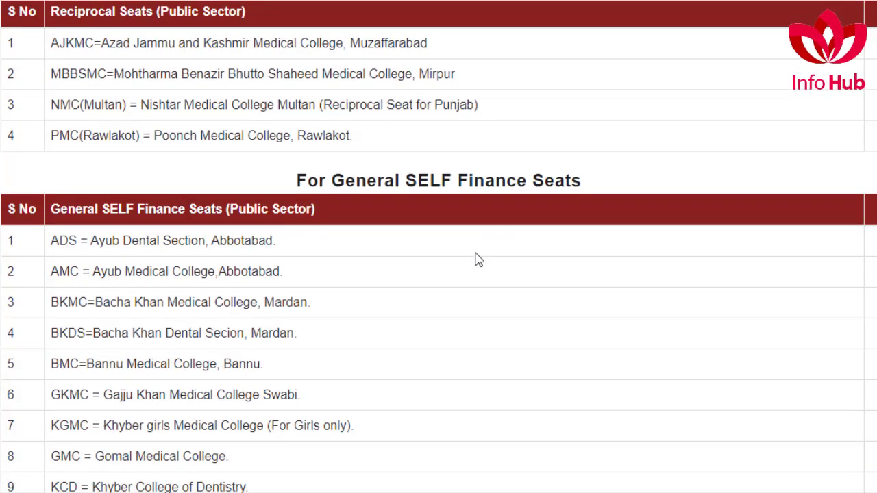
pyautogui.scroll(-3, 473, 257)
pyautogui.scroll(-12, 415, 251)
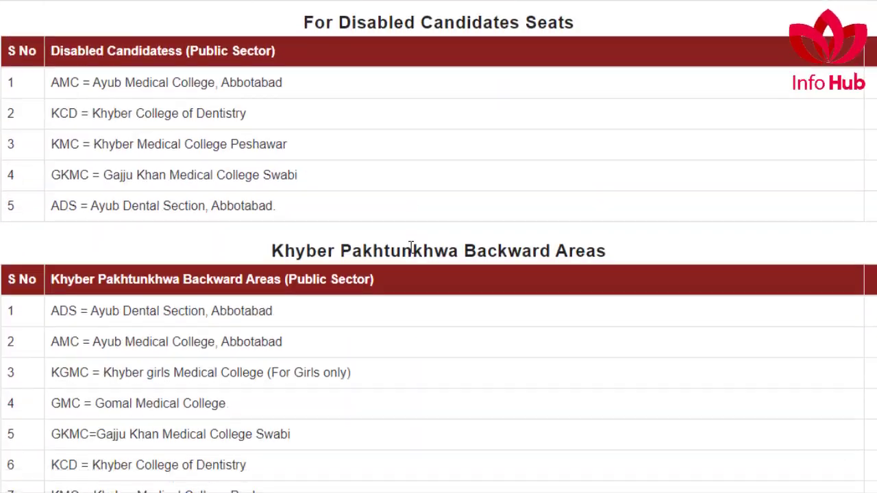
pyautogui.scroll(-1, 412, 247)
pyautogui.scroll(20, 409, 247)
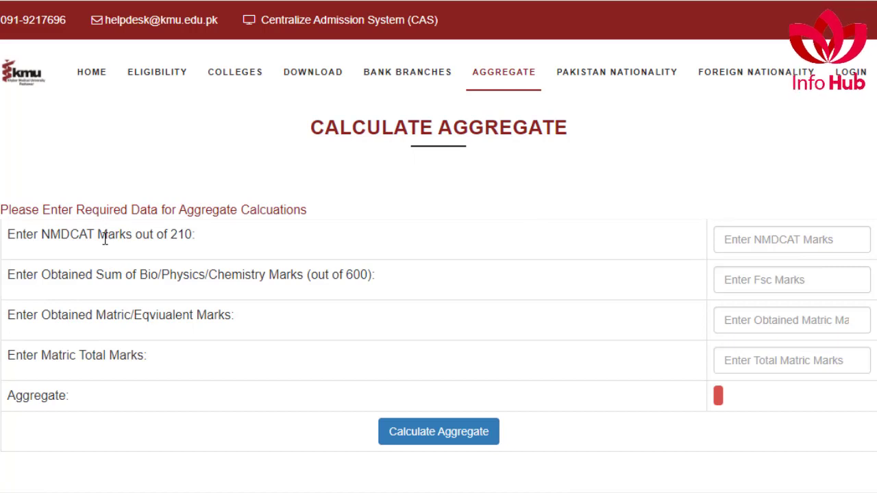
# Step: Enter NMDCAT 187, FSc 520 and Matric 1050 of 1100, then calculate the aggregate (88.73593)
pyautogui.click(735, 240)
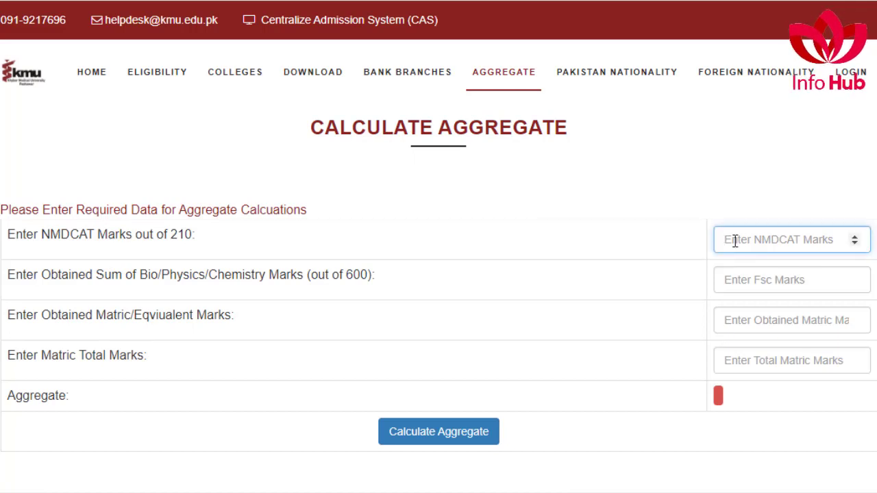
pyautogui.write('187')
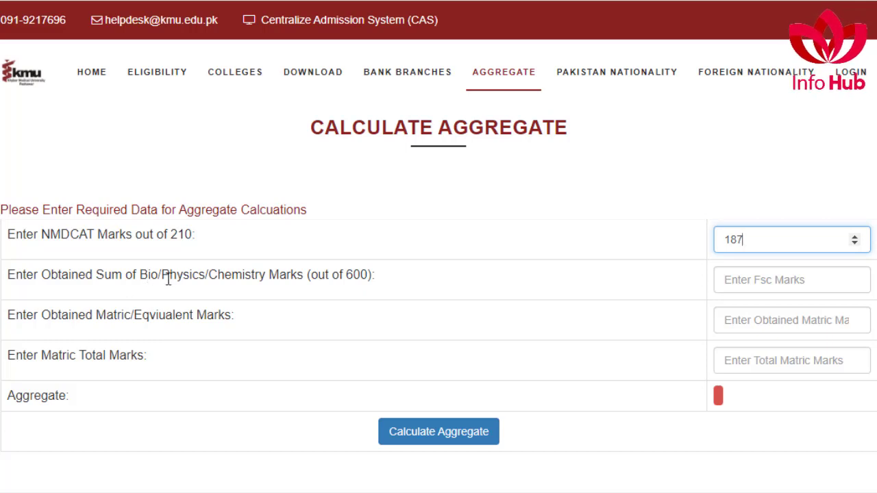
pyautogui.click(782, 282)
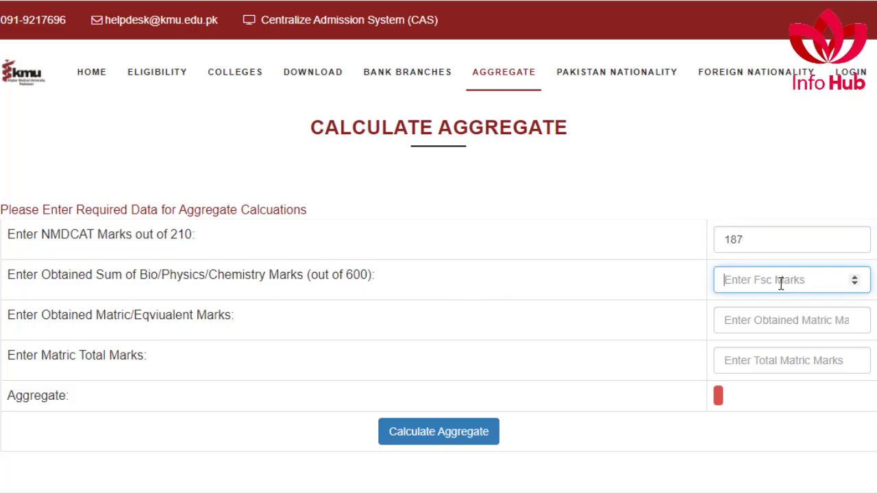
pyautogui.write('520')
pyautogui.click(736, 320)
pyautogui.write('1050')
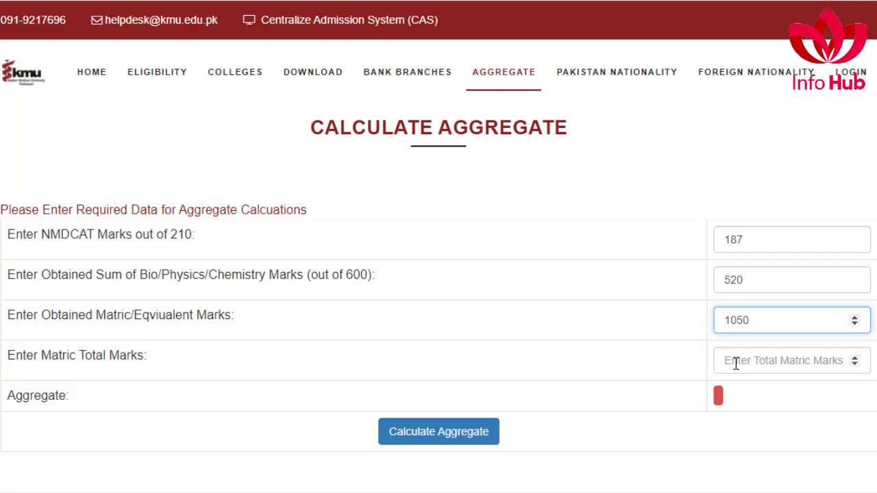
pyautogui.click(736, 364)
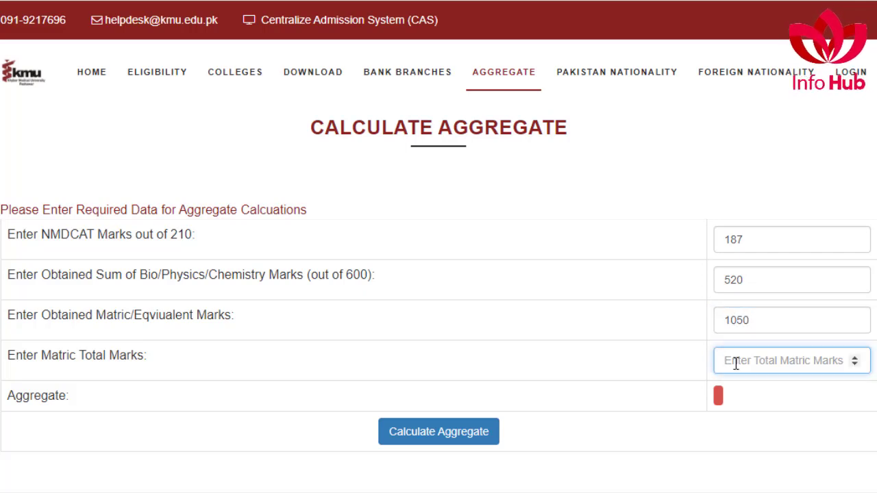
pyautogui.write('1100')
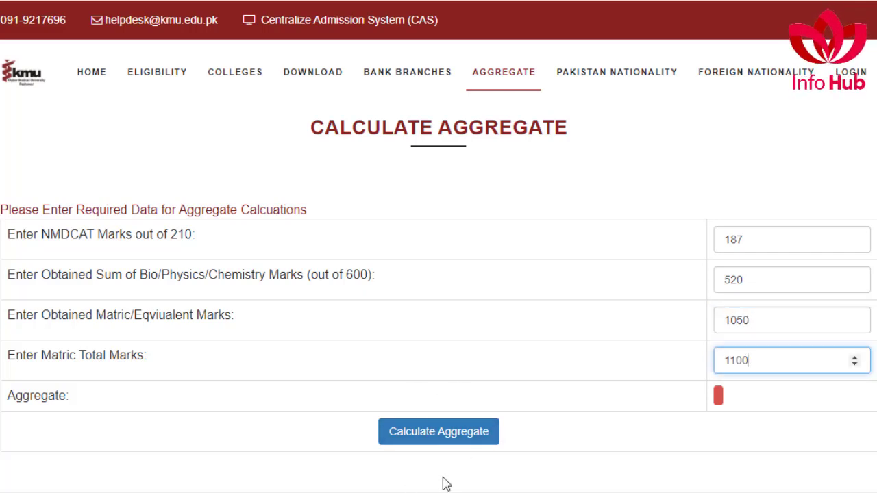
pyautogui.click(456, 437)
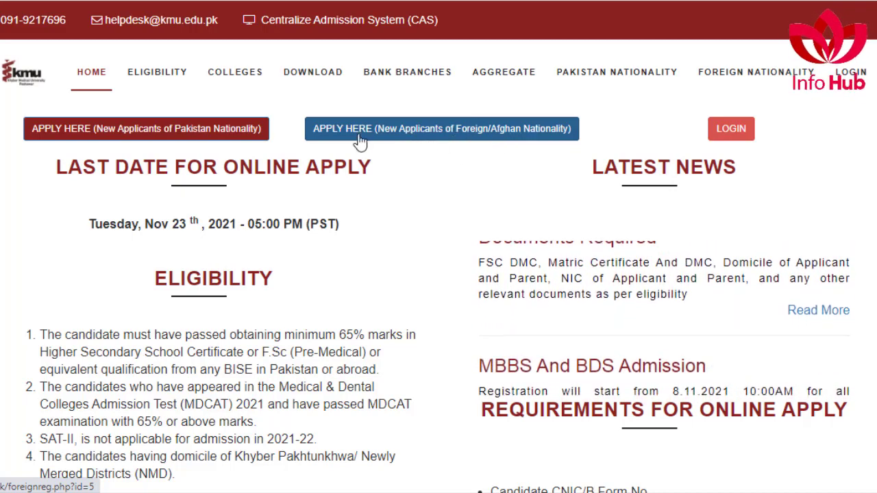
# Step: Create a Pakistan-nationality account with CNIC and password, then tick consent and accept the conditions
pyautogui.click(152, 136)
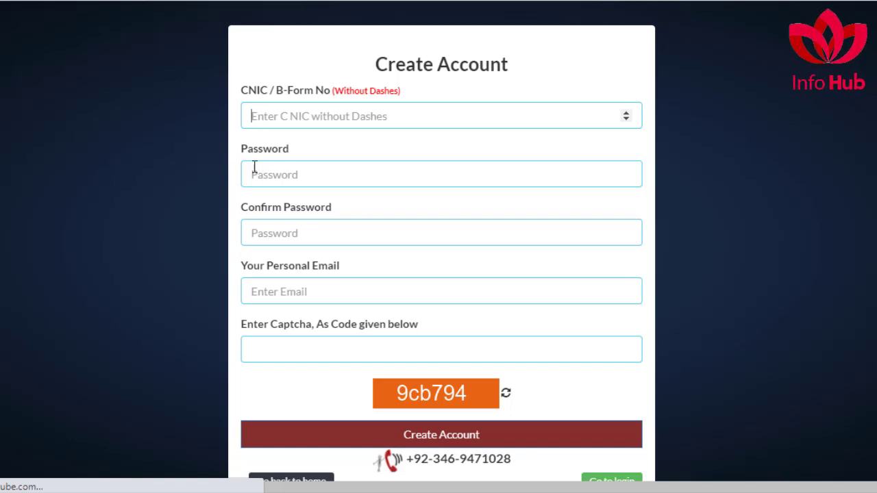
pyautogui.click(281, 231)
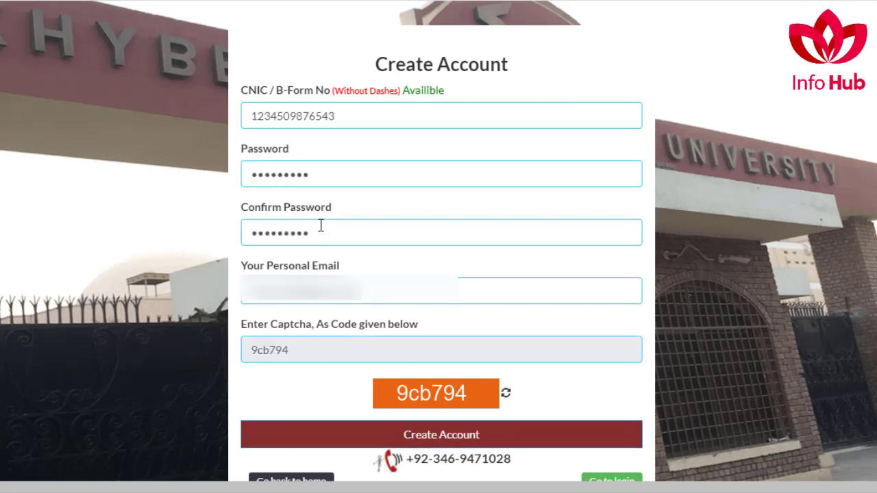
pyautogui.click(459, 437)
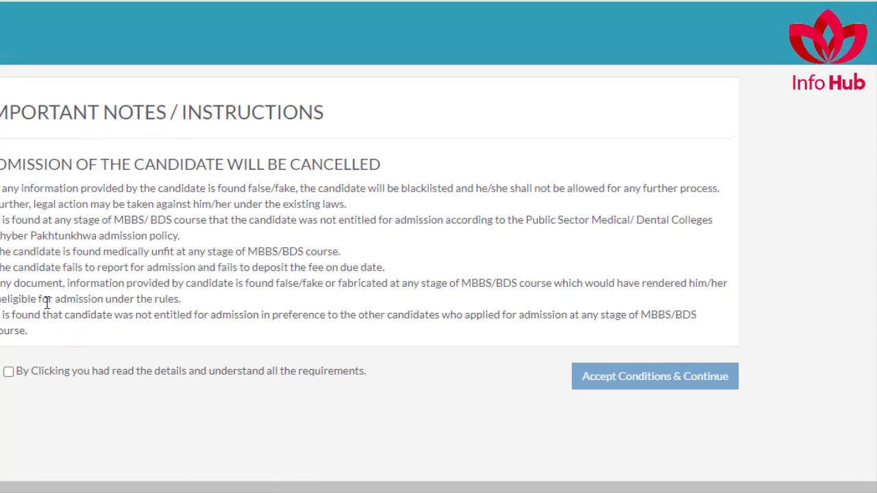
pyautogui.click(8, 374)
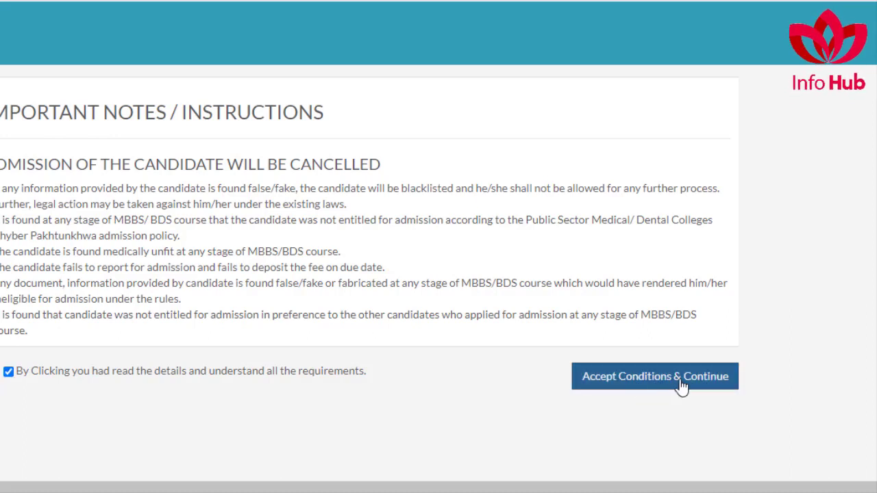
pyautogui.click(656, 379)
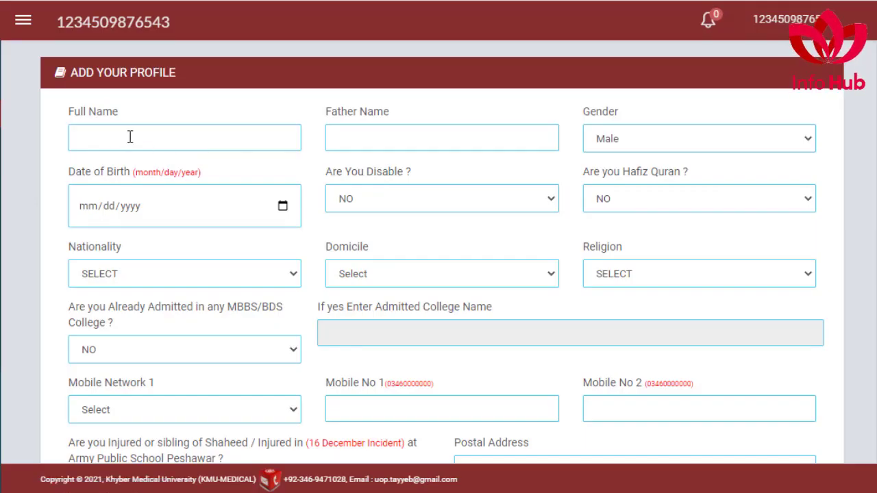
# Step: Fill the name fields, keep gender Male, check date of birth, and keep Hafiz Quran NO
pyautogui.click(100, 135)
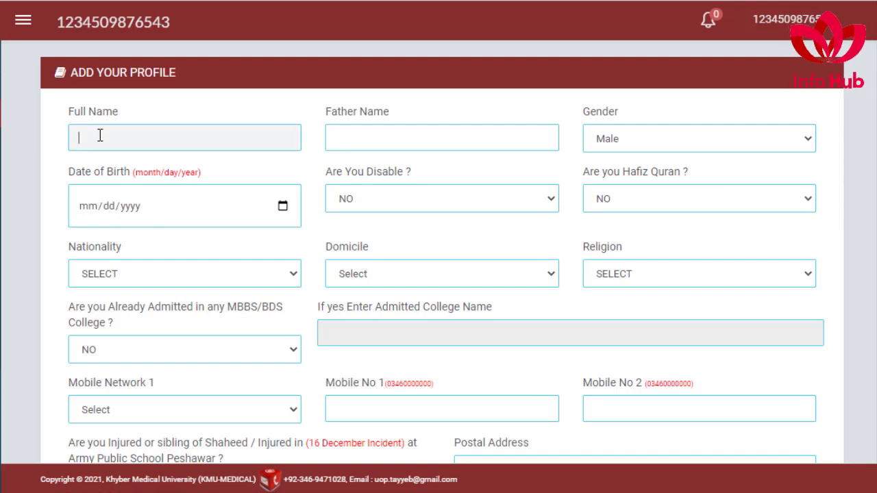
pyautogui.click(365, 138)
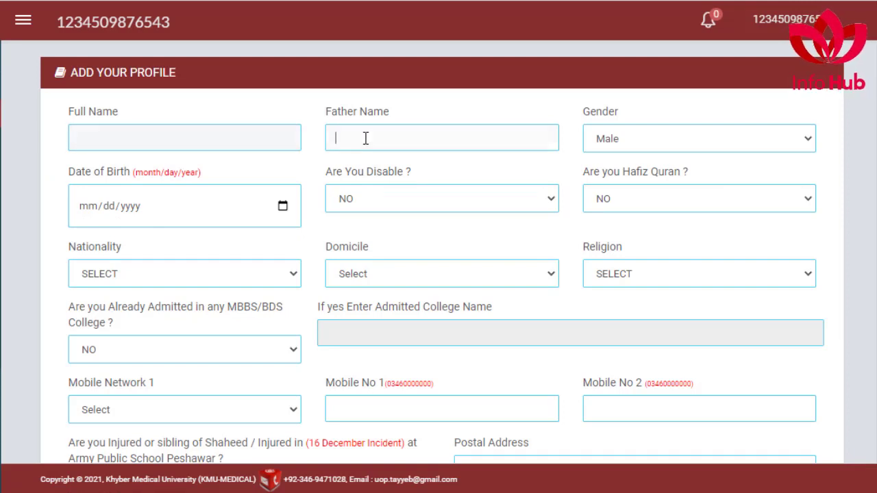
pyautogui.click(625, 143)
pyautogui.click(612, 158)
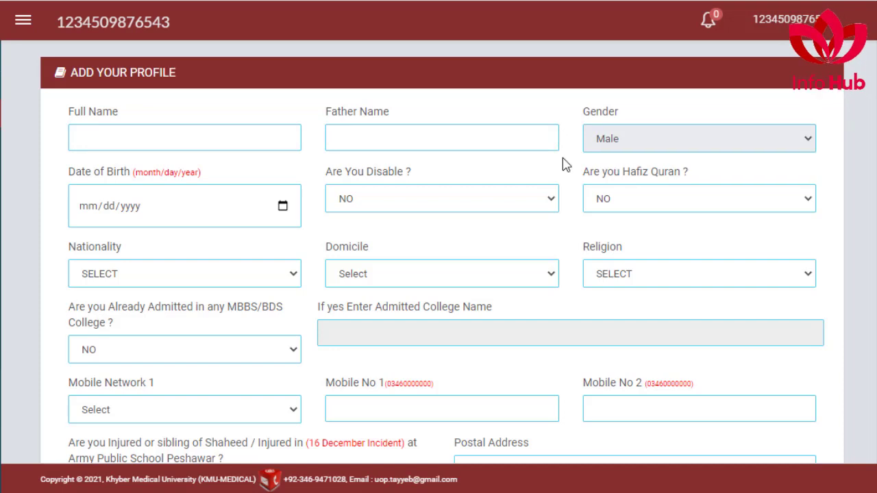
pyautogui.click(283, 208)
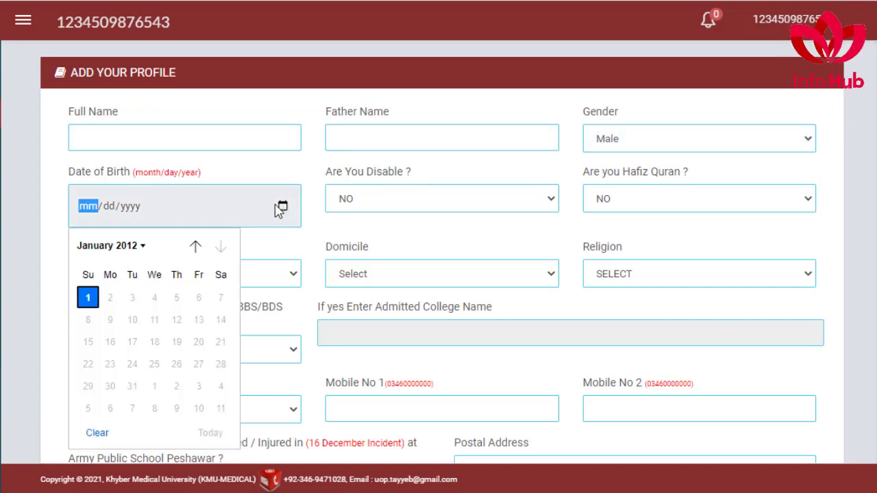
pyautogui.click(220, 203)
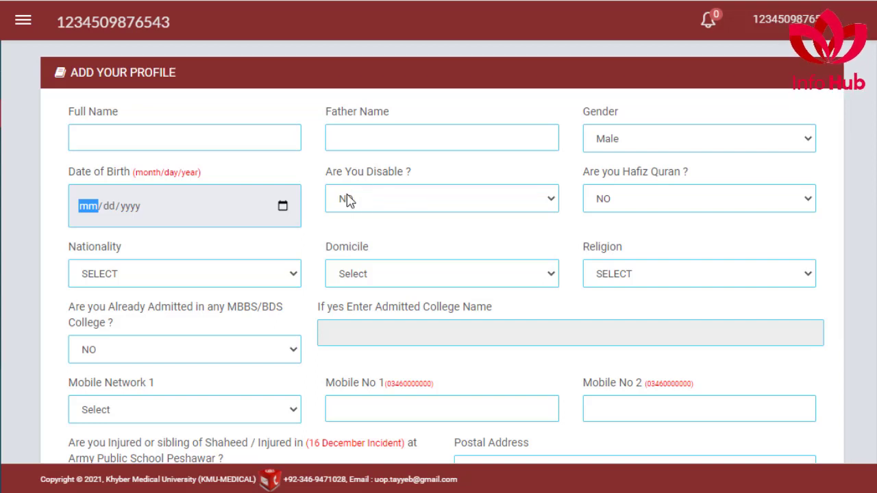
pyautogui.click(624, 199)
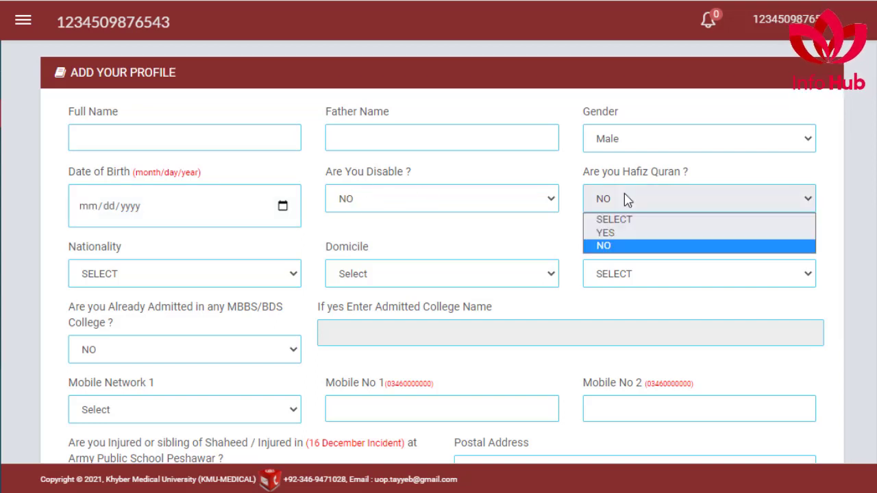
pyautogui.click(627, 203)
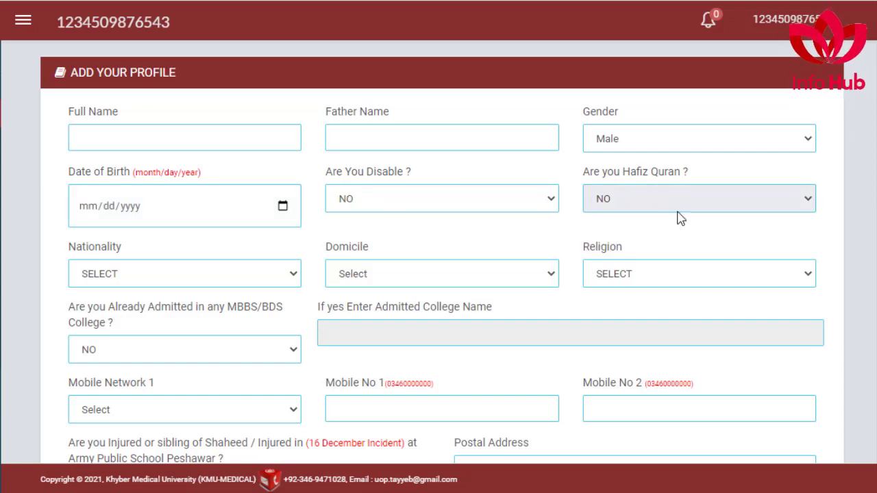
# Step: Set nationality PAKISTAN, domicile Abbottabad and religion MUSLIM
pyautogui.click(109, 275)
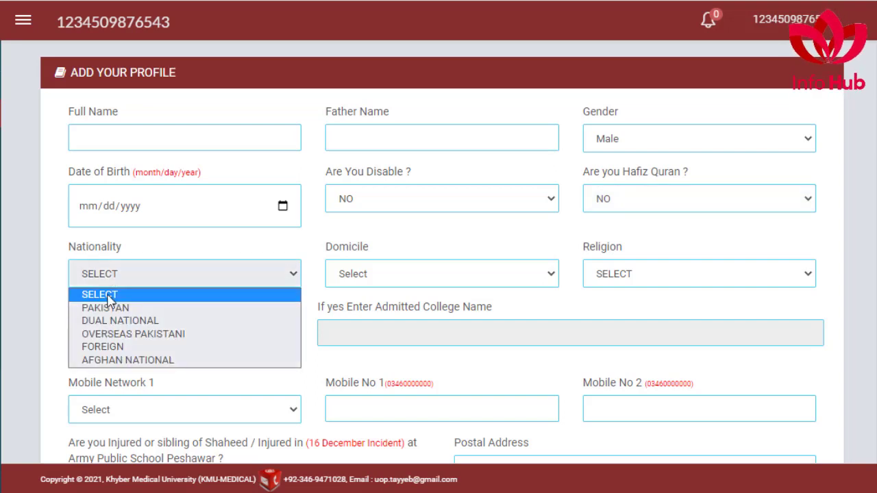
pyautogui.click(106, 306)
pyautogui.click(465, 276)
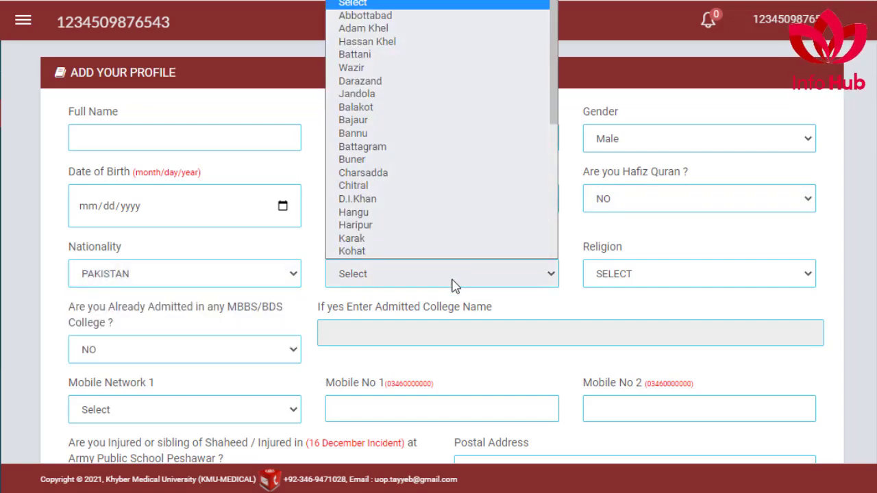
pyautogui.click(400, 15)
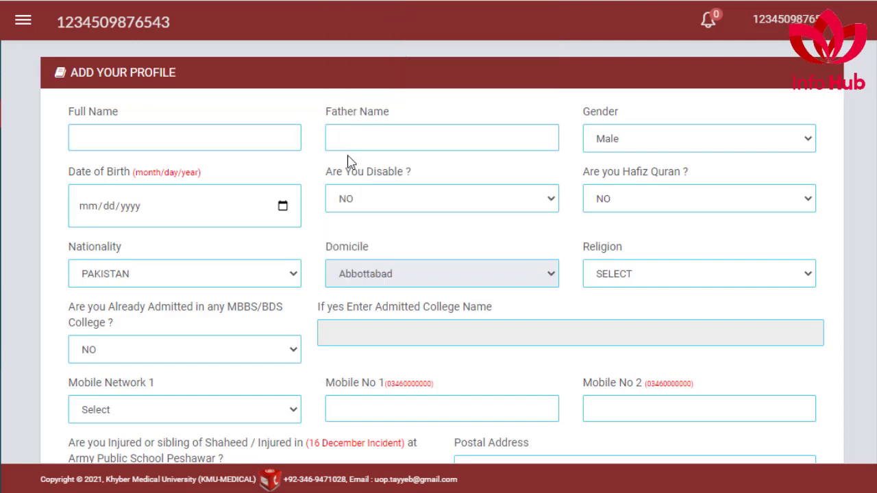
pyautogui.click(645, 281)
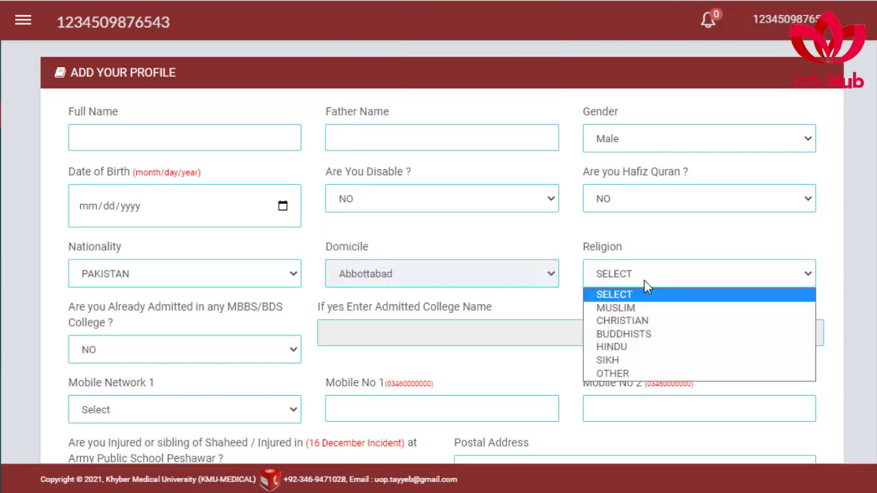
pyautogui.click(616, 308)
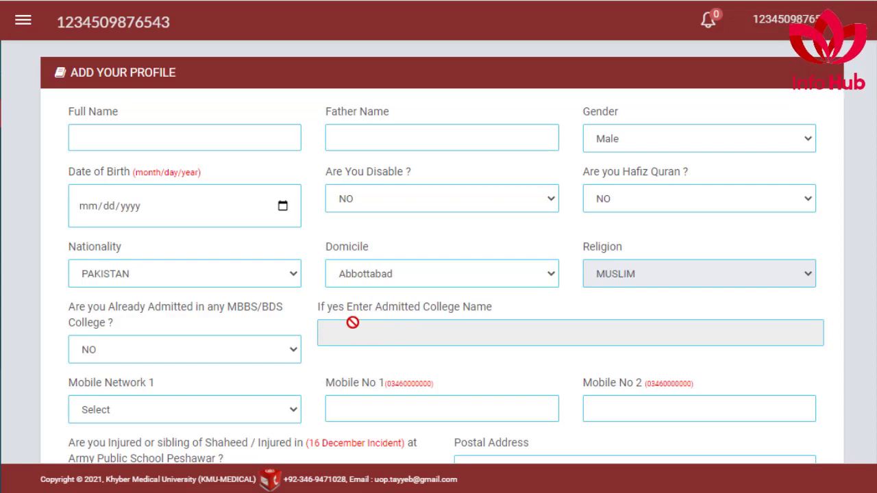
# Step: Choose Zong, enter both mobile numbers and the Abbottabad postal address, and save the profile
pyautogui.click(124, 411)
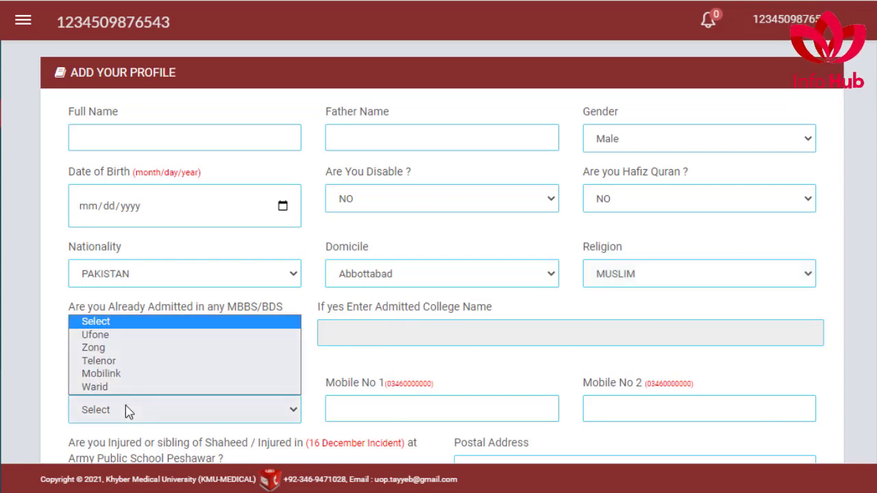
pyautogui.click(95, 348)
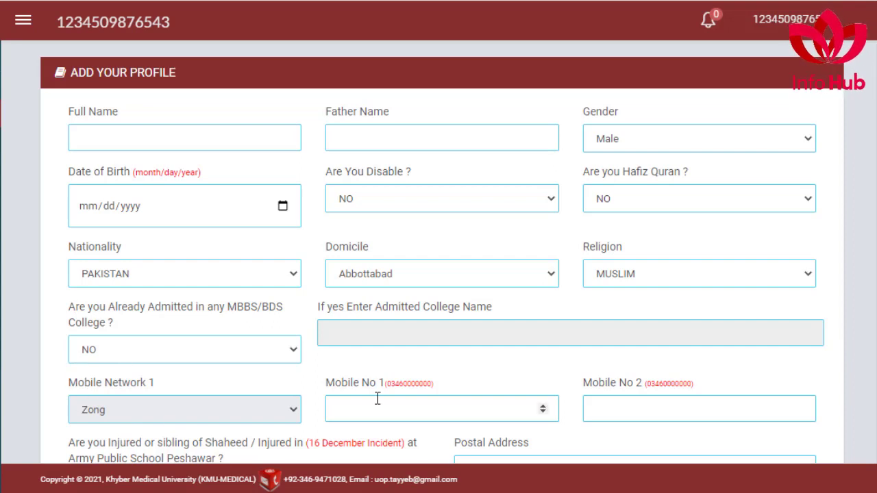
pyautogui.click(357, 411)
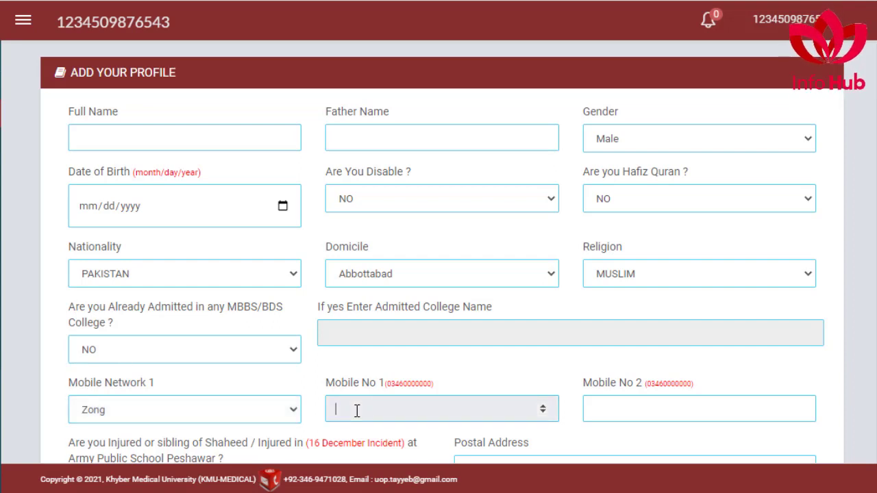
pyautogui.click(645, 401)
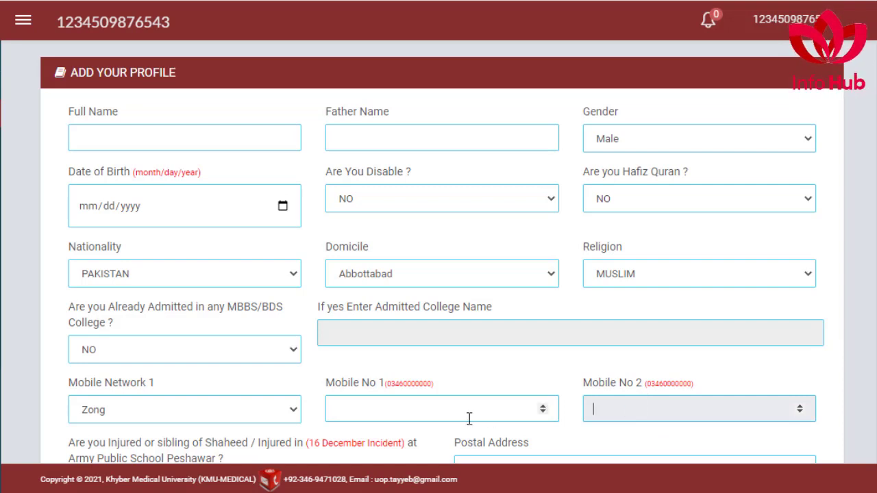
pyautogui.scroll(-1, 610, 427)
pyautogui.scroll(-4, 610, 429)
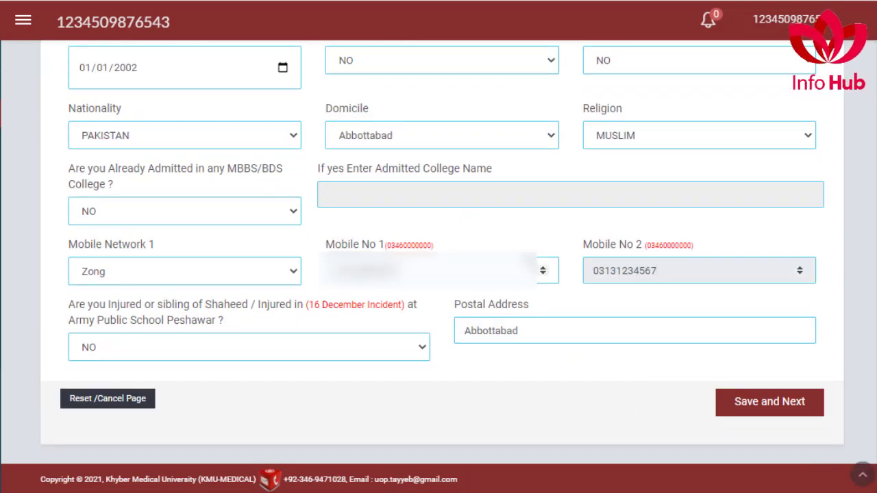
pyautogui.click(751, 406)
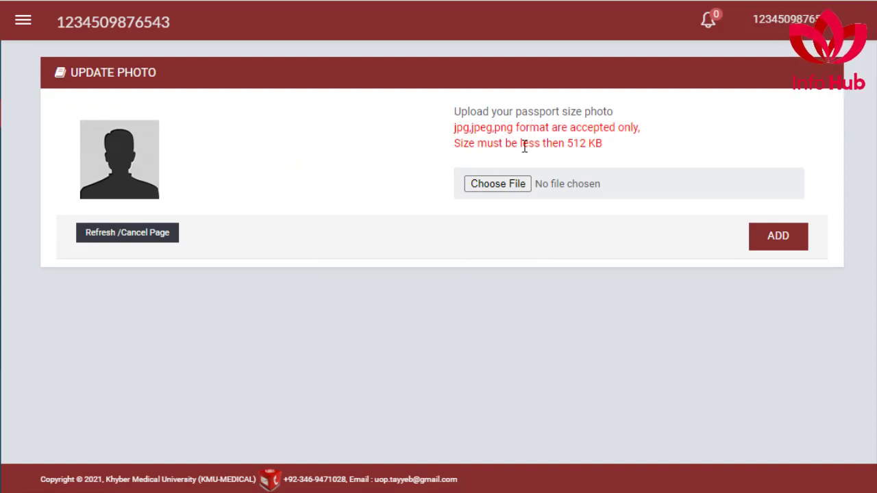
# Step: Note the 512 KB photo limit, select My PIC.jpg, and add it as the photo
pyautogui.moveTo(523, 146); pyautogui.dragTo(605, 141)
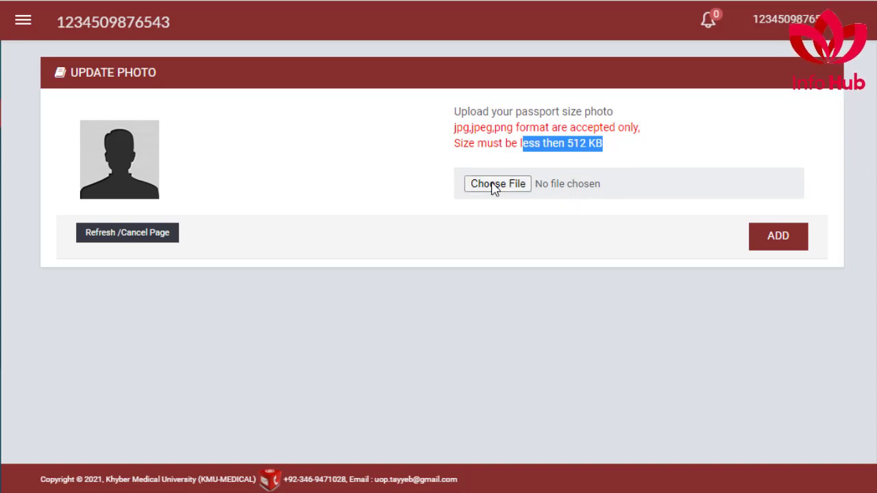
pyautogui.click(494, 185)
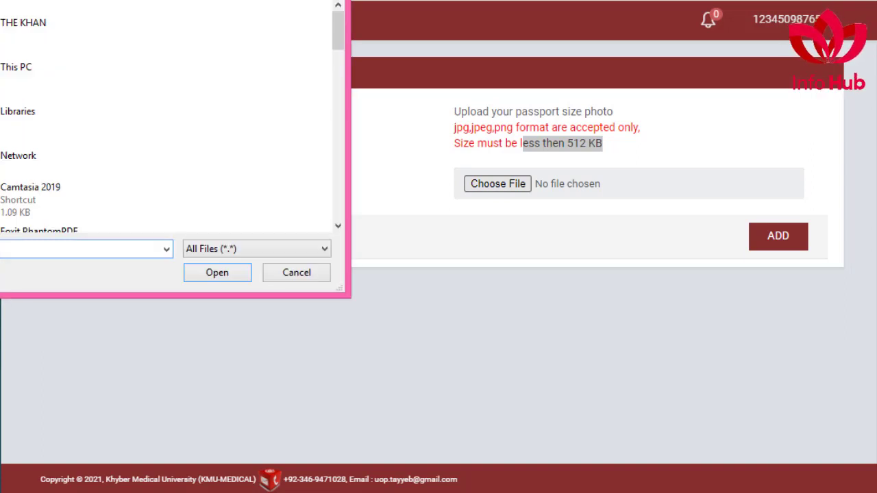
pyautogui.scroll(-5, 76, 119)
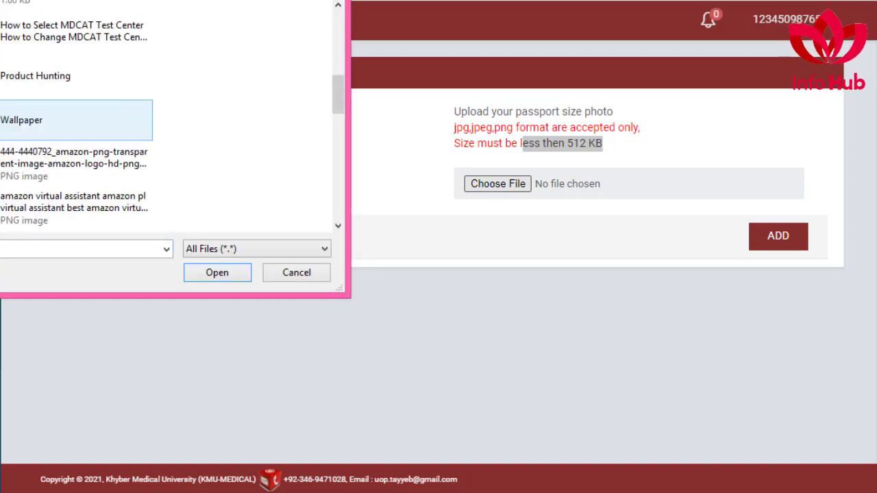
pyautogui.scroll(-10, 76, 120)
pyautogui.doubleClick(75, 113)
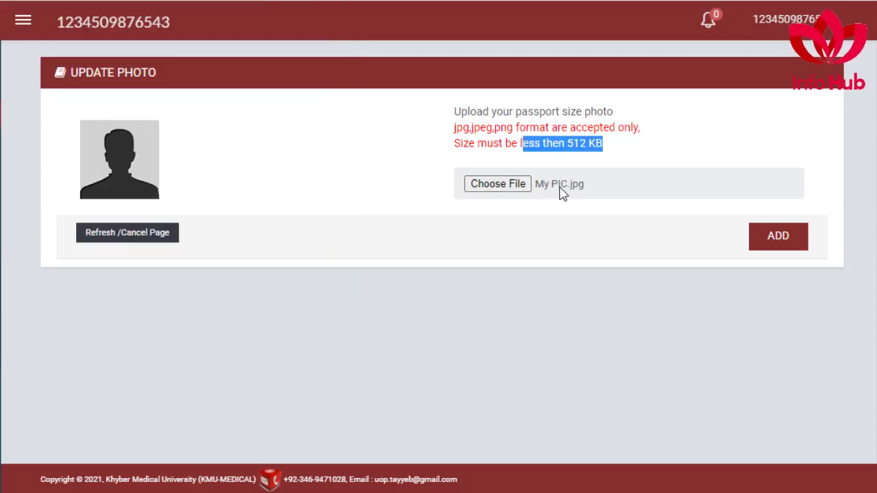
pyautogui.click(772, 238)
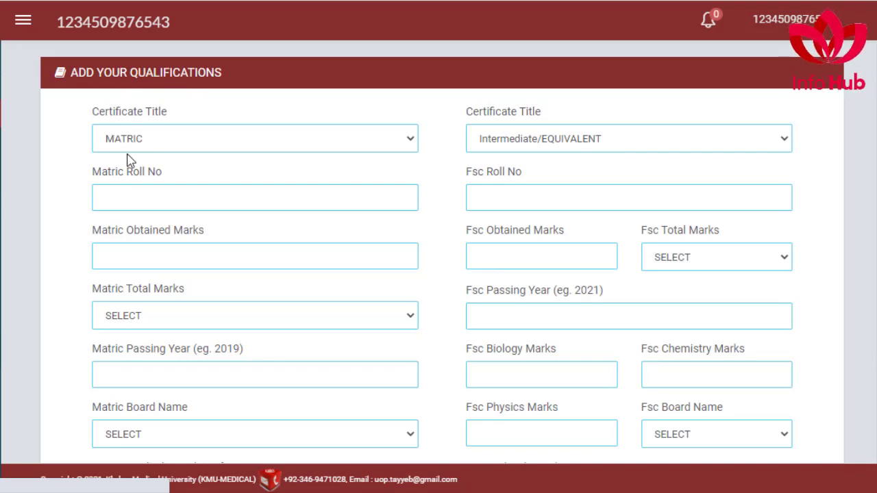
# Step: Fill the Matric roll number, total marks 1100, passing year 2017 and Abbottabad board
pyautogui.click(113, 196)
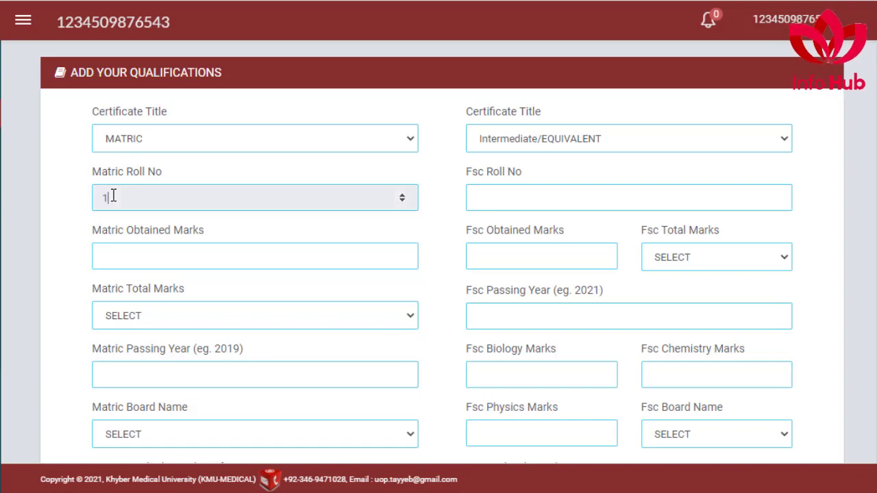
pyautogui.write('12356')
pyautogui.click(115, 257)
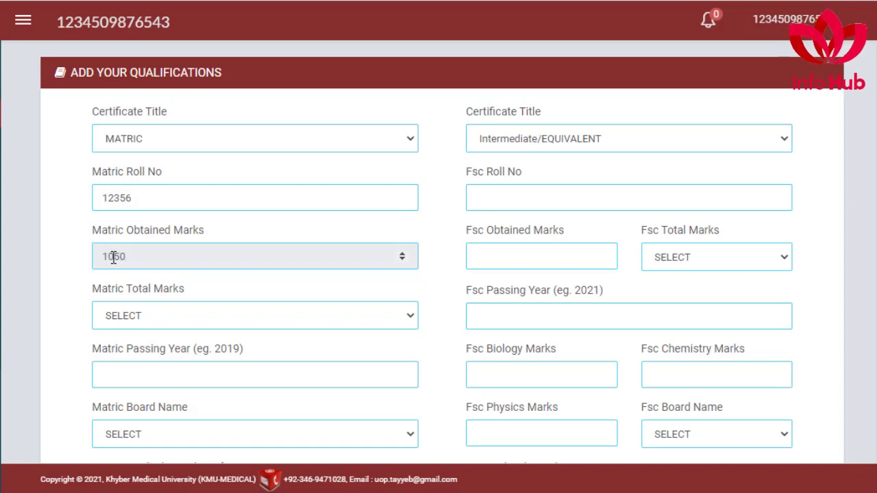
pyautogui.click(120, 317)
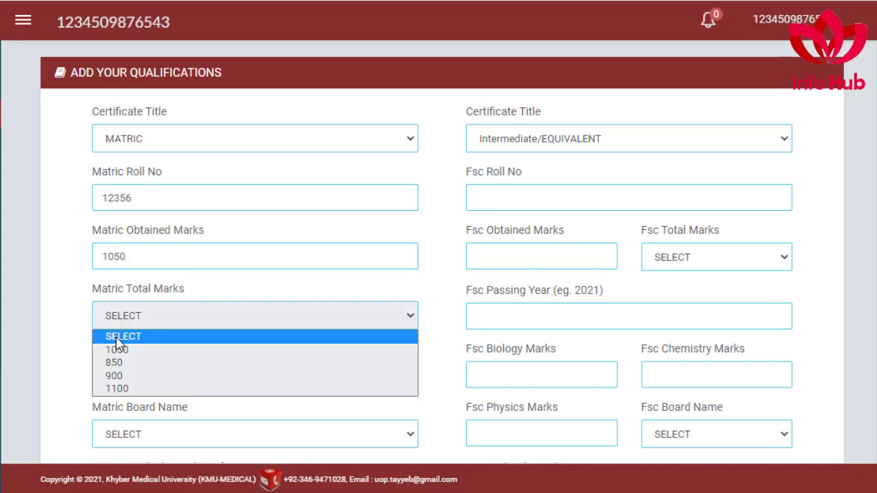
pyautogui.click(123, 389)
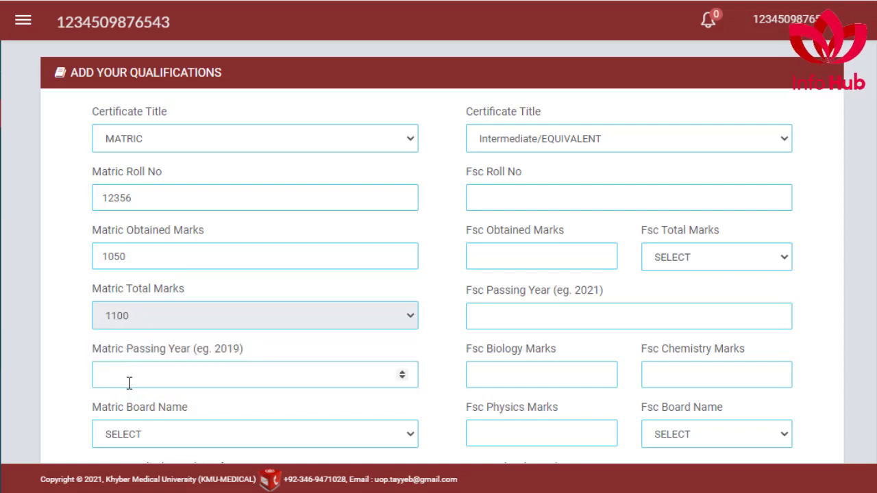
pyautogui.click(129, 383)
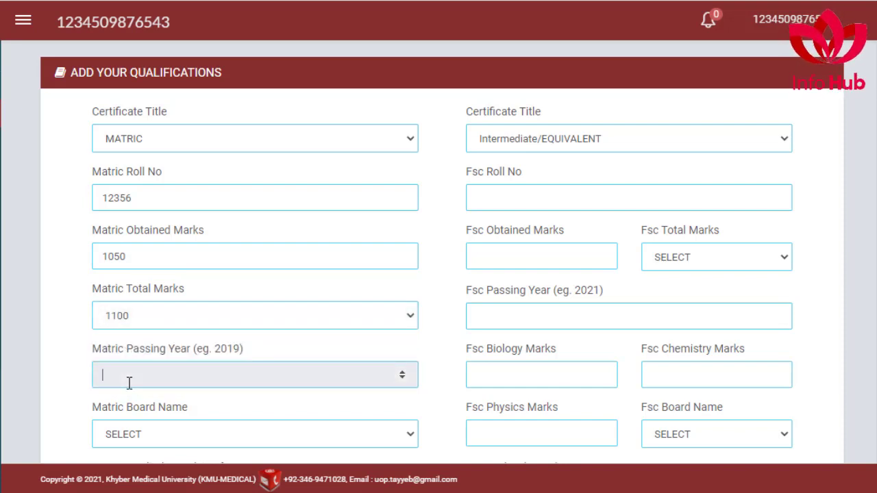
pyautogui.write('2017')
pyautogui.scroll(-1, 151, 350)
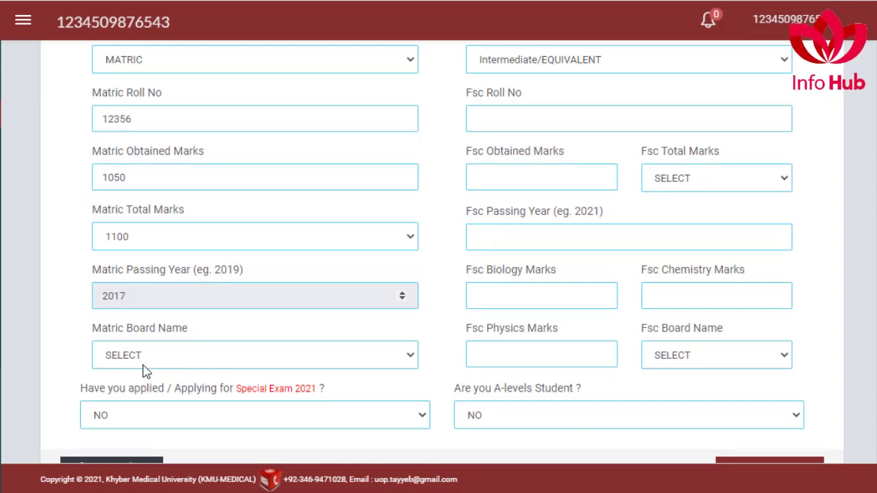
pyautogui.click(149, 364)
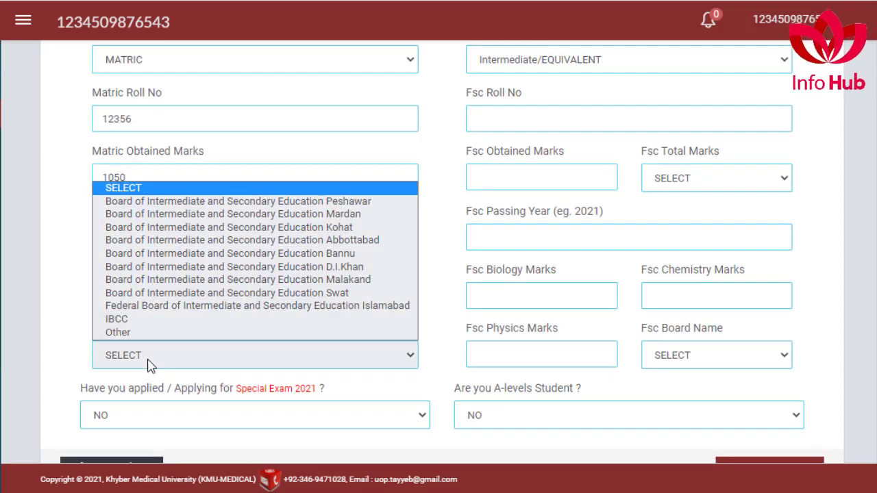
pyautogui.click(328, 240)
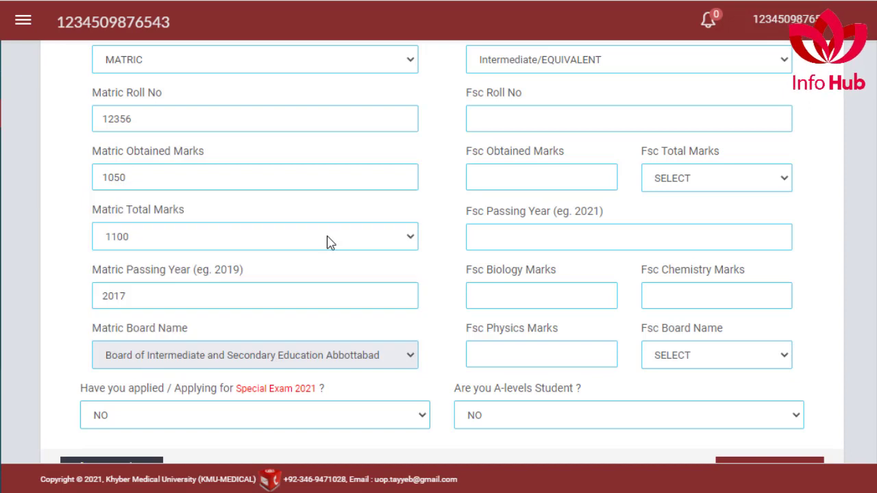
pyautogui.scroll(1, 217, 411)
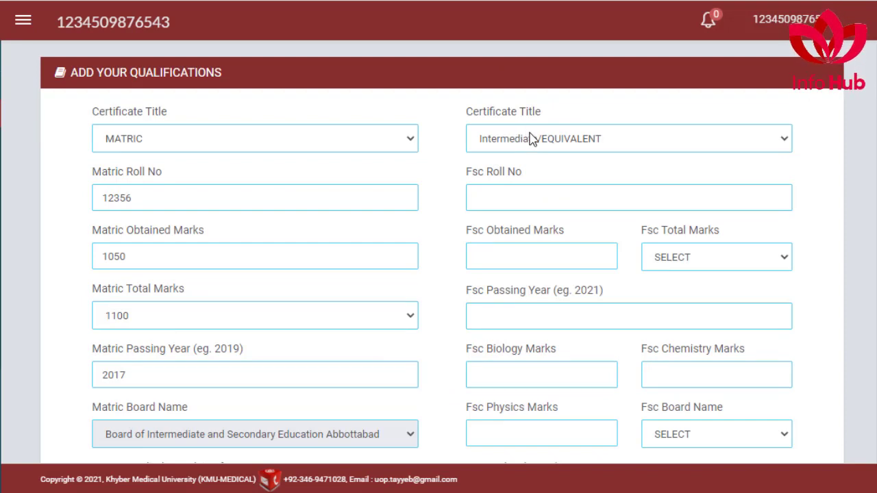
# Step: Enter the FSc roll number, 1057 of 1100 marks and passing year 2021
pyautogui.click(494, 200)
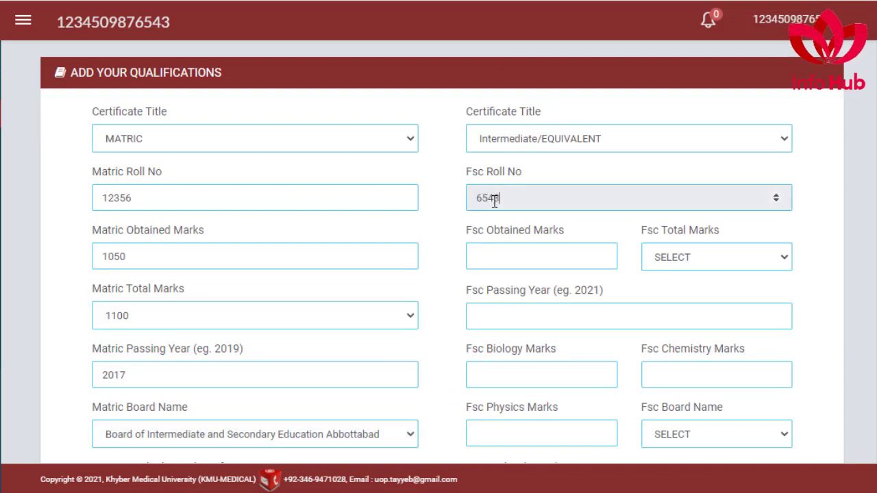
pyautogui.write('654321')
pyautogui.click(717, 261)
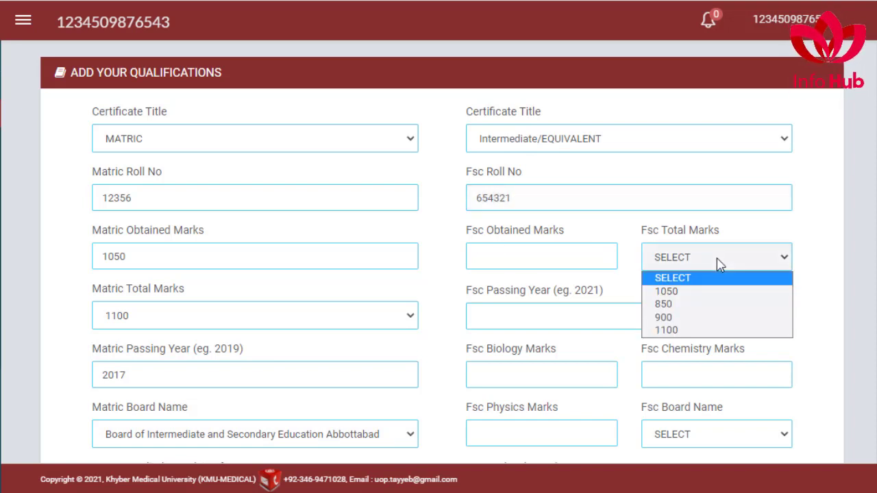
pyautogui.click(668, 331)
pyautogui.click(526, 252)
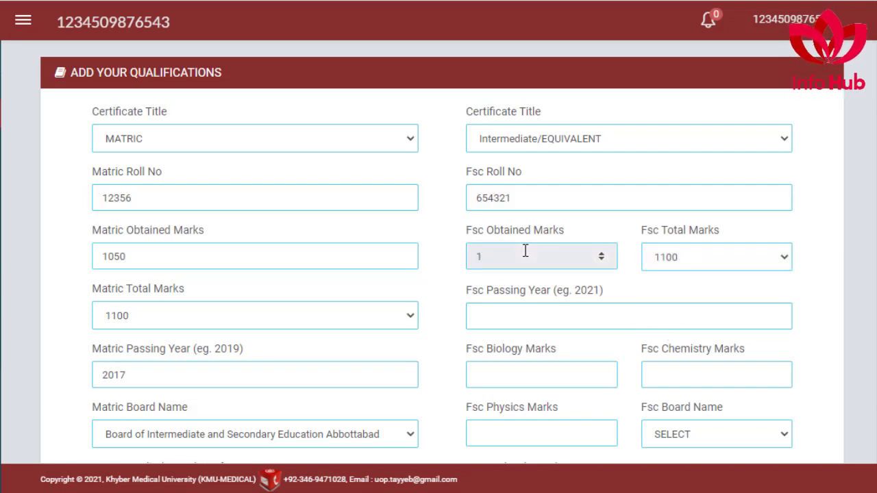
pyautogui.write('1057')
pyautogui.click(498, 317)
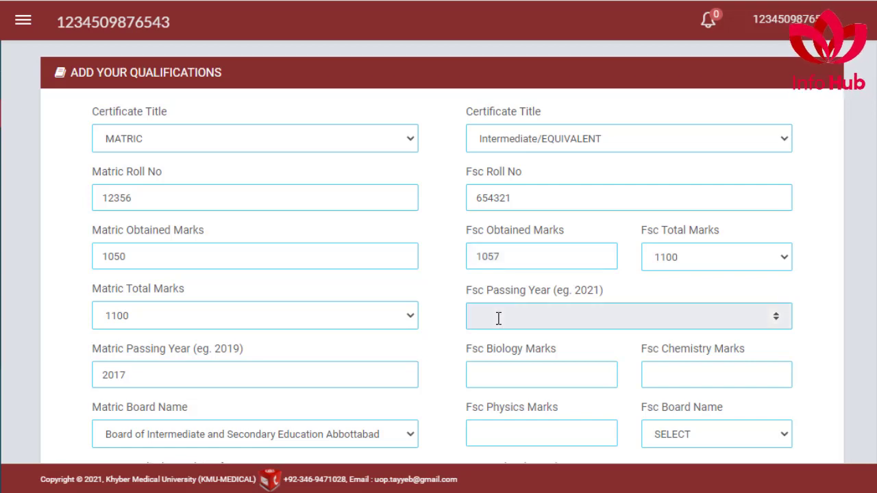
pyautogui.write('2021')
# Step: Enter FSc Biology 89, Chemistry 87, Physics 86 and choose the Abbottabad board
pyautogui.scroll(-1, 524, 377)
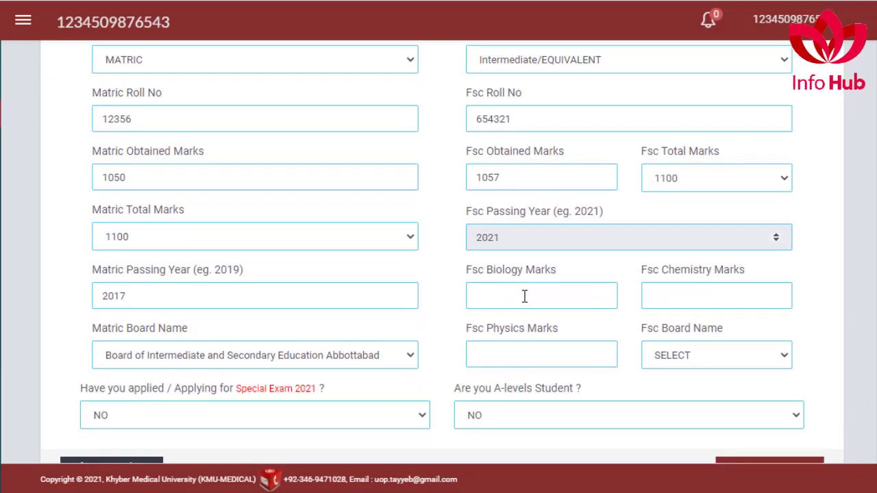
pyautogui.click(523, 291)
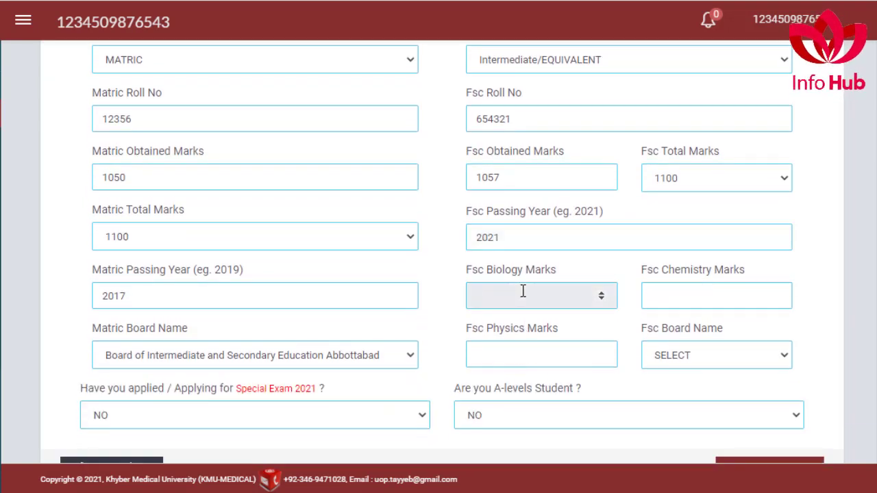
pyautogui.write('89')
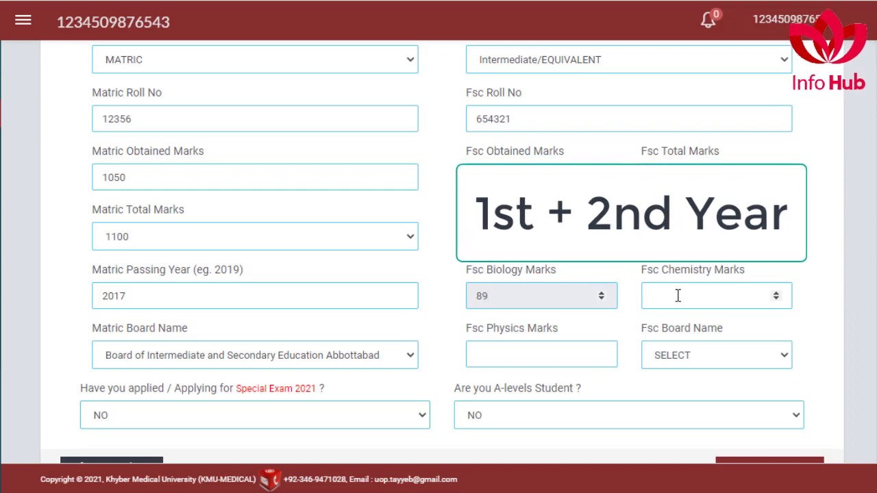
pyautogui.click(677, 296)
pyautogui.write('87')
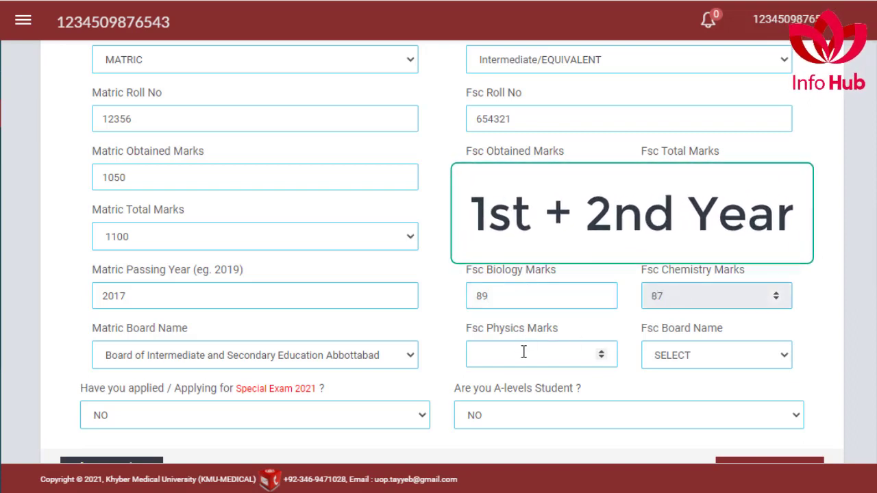
pyautogui.click(520, 355)
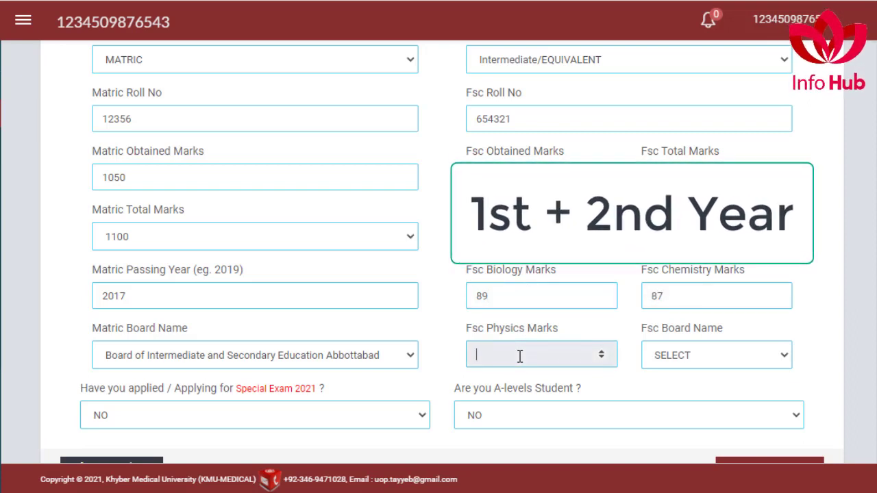
pyautogui.write('86')
pyautogui.click(699, 359)
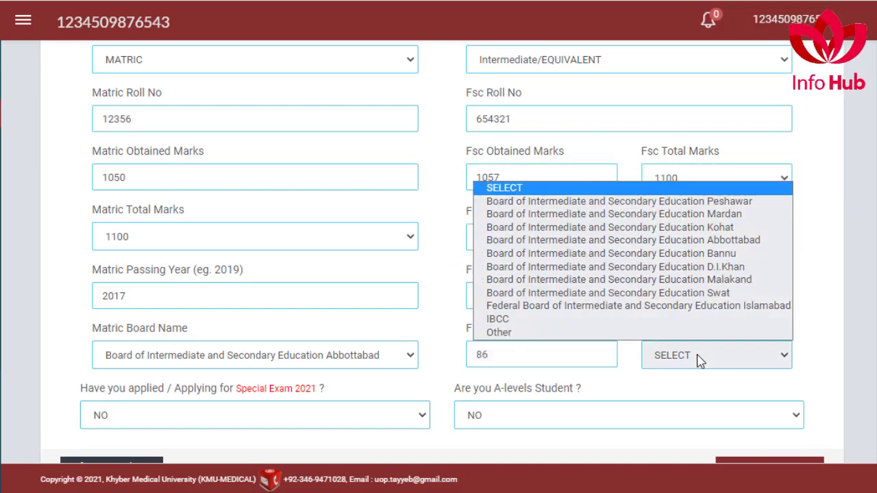
pyautogui.click(737, 240)
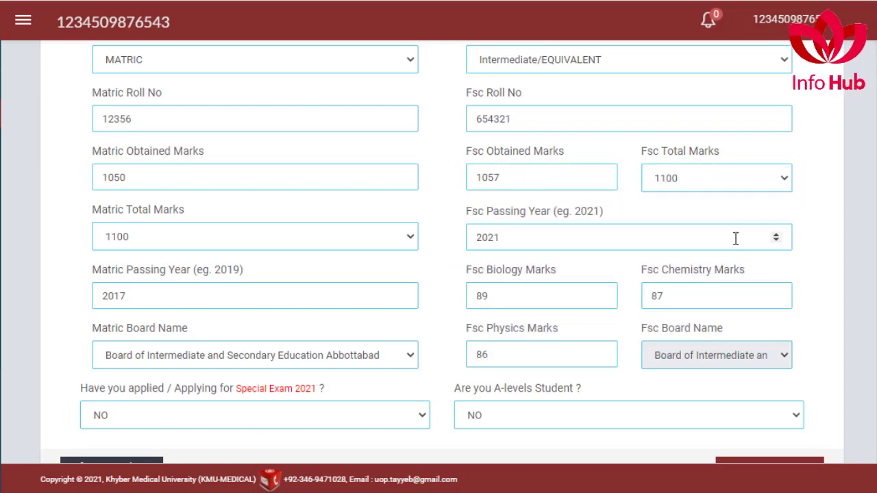
pyautogui.scroll(-1, 531, 333)
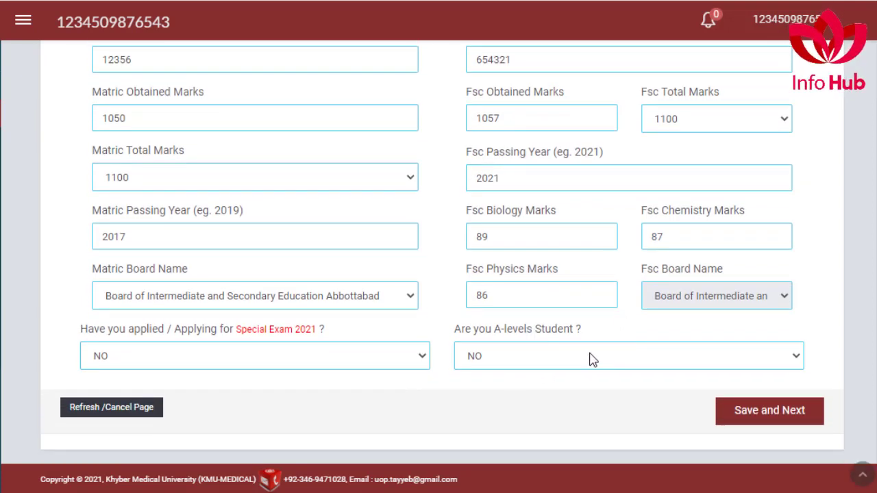
# Step: Save the qualifications and set the NMDCAT entry test year to 2021
pyautogui.click(766, 414)
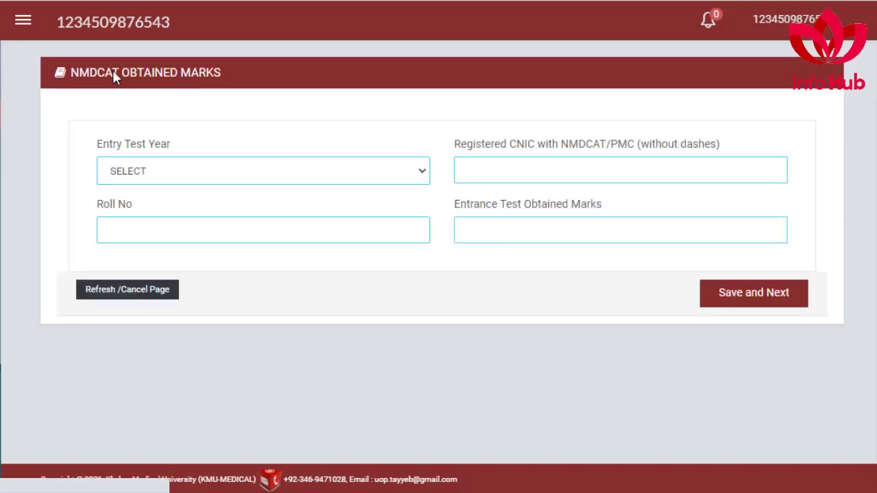
pyautogui.click(421, 172)
pyautogui.click(422, 176)
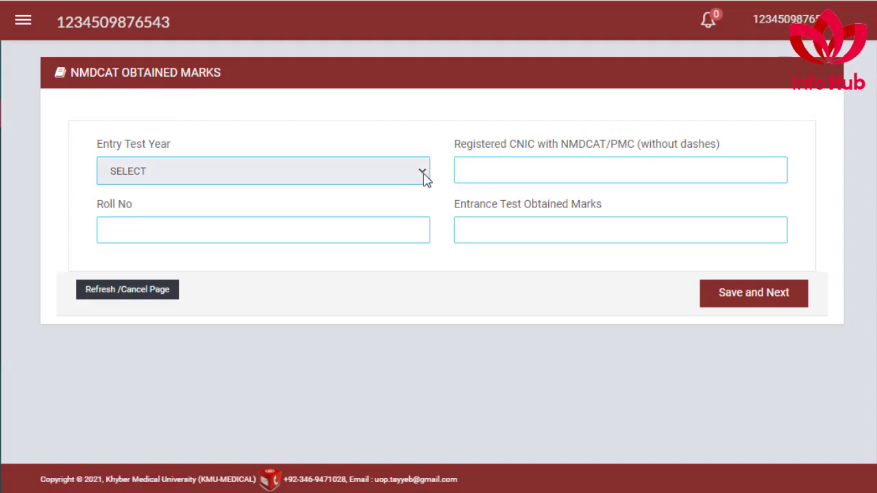
pyautogui.click(392, 159)
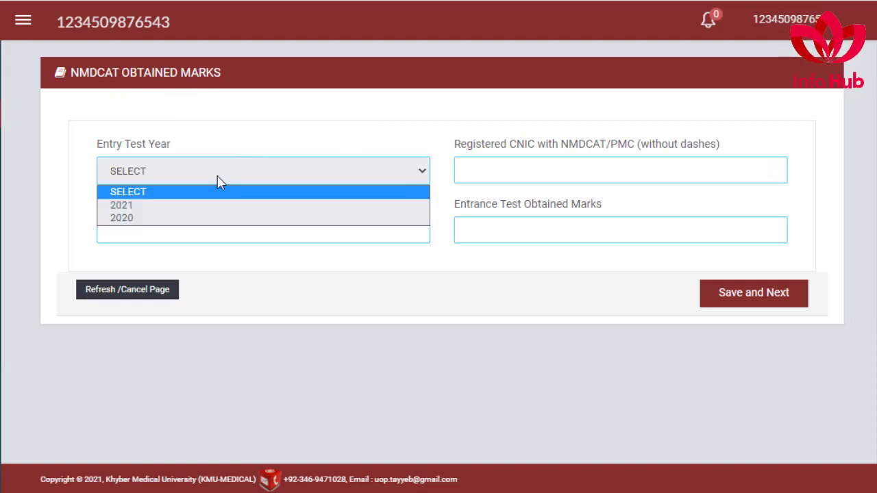
pyautogui.click(166, 206)
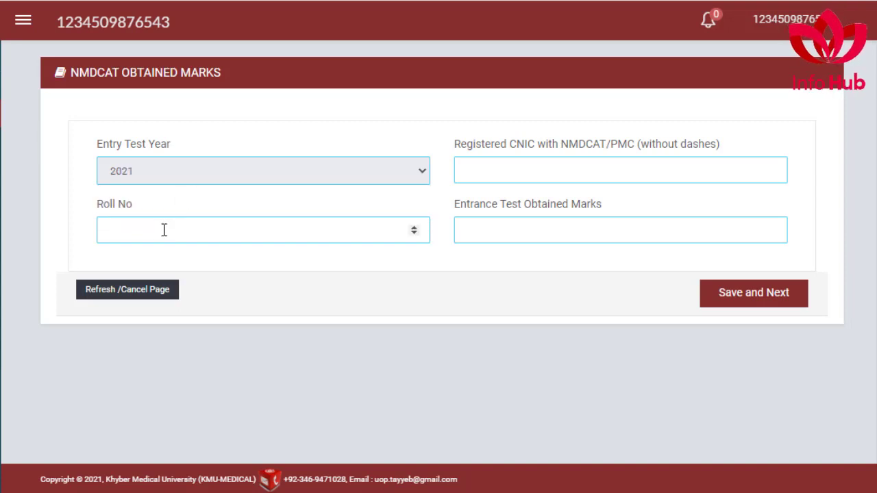
# Step: Enter the NMDCAT roll number, registered CNIC and obtained marks, then save
pyautogui.click(162, 231)
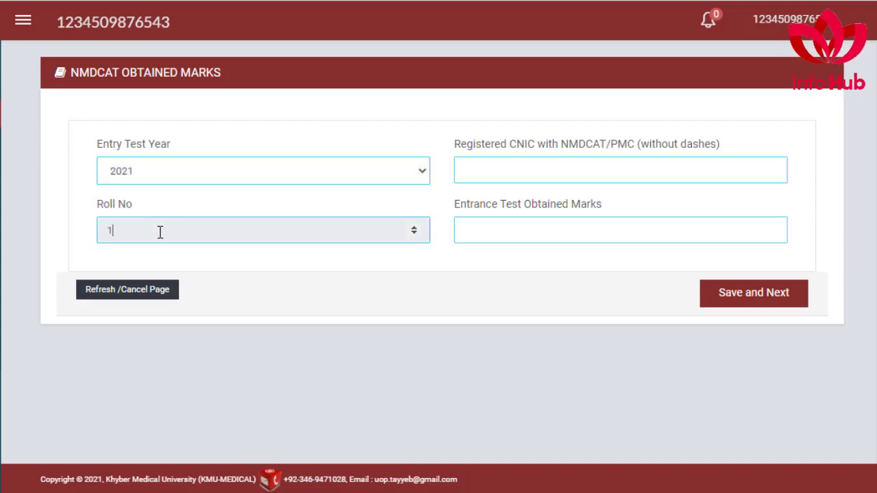
pyautogui.click(511, 168)
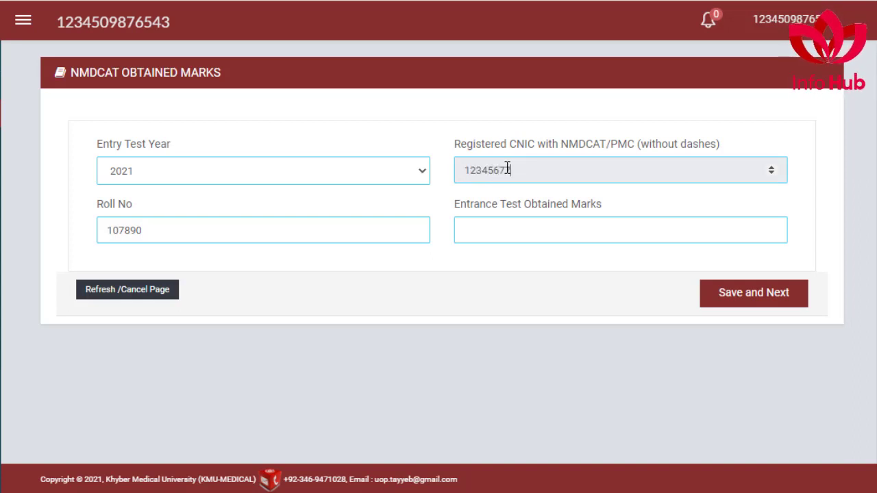
pyautogui.write('888')
pyautogui.click(492, 230)
pyautogui.write('1')
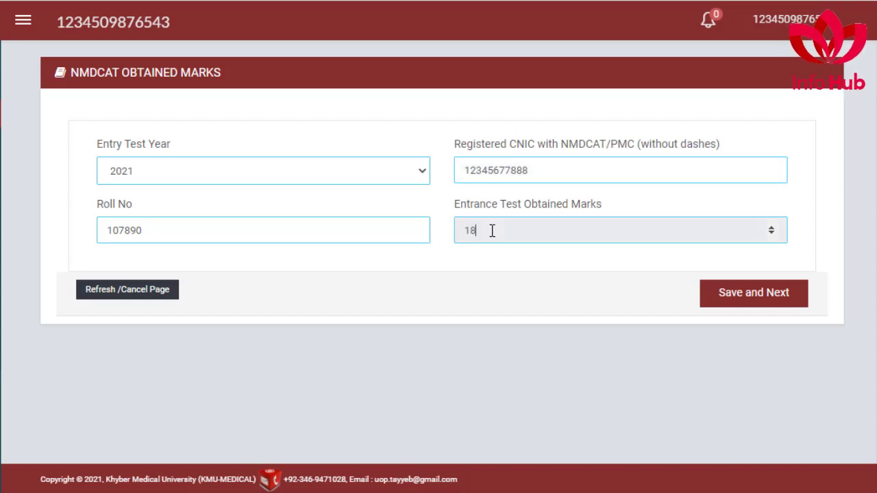
pyautogui.click(753, 300)
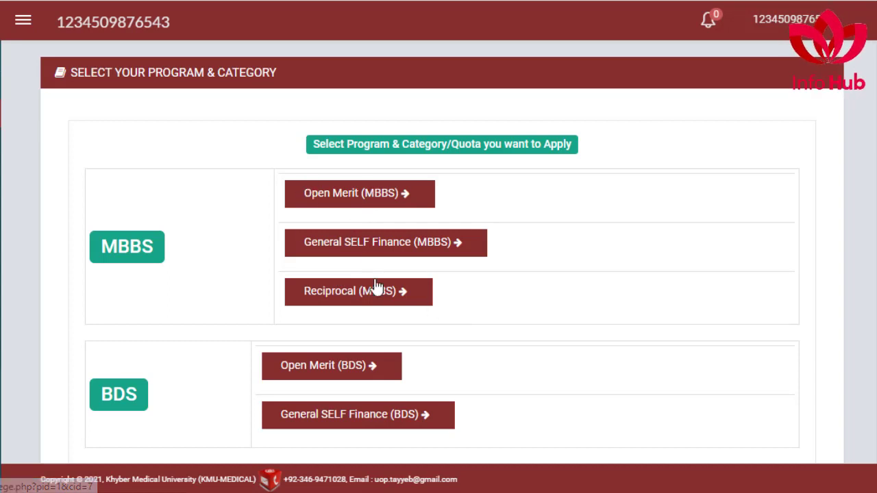
# Step: Choose Open Merit for MBBS to bring up the college priority table
pyautogui.click(337, 197)
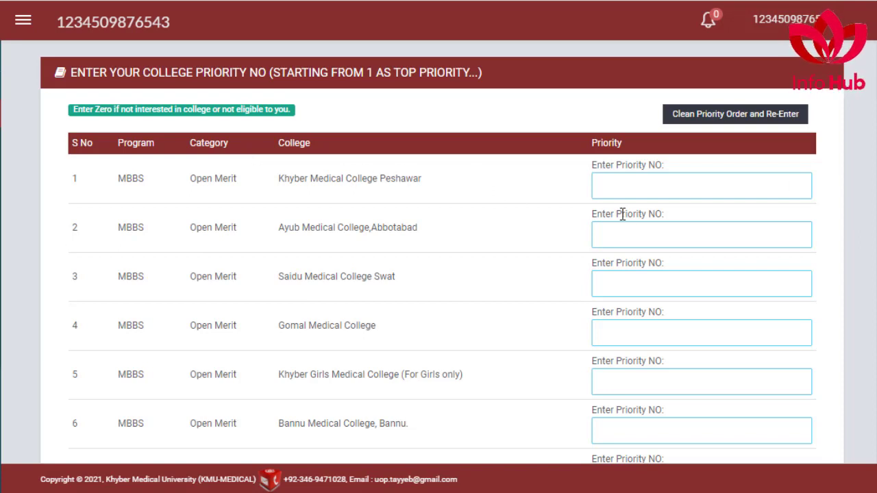
# Step: Enter MBBS priorities for the upper colleges: Ayub first, Gomal 3, Khyber Girls 0
pyautogui.click(620, 239)
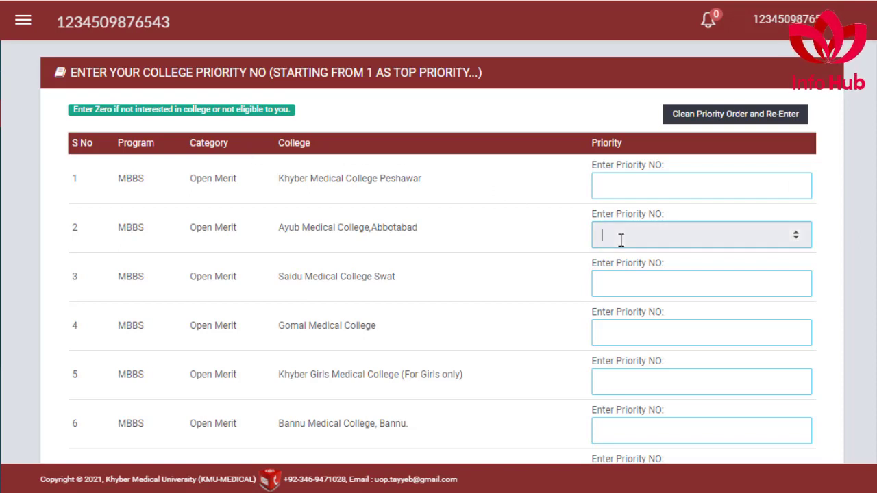
pyautogui.click(621, 184)
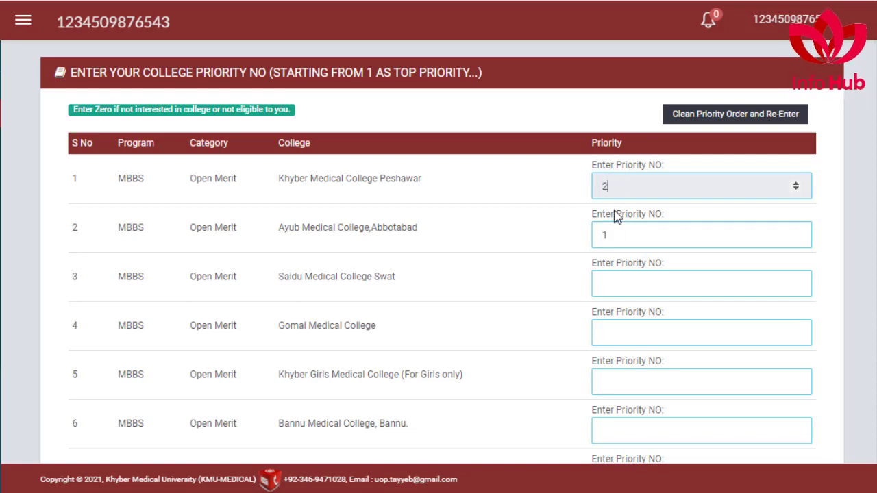
pyautogui.click(611, 283)
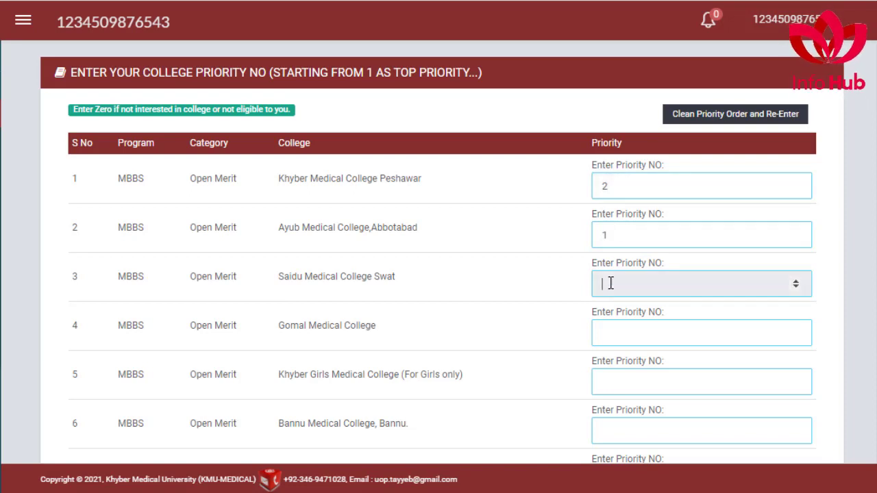
pyautogui.click(616, 333)
pyautogui.write('3')
pyautogui.click(624, 386)
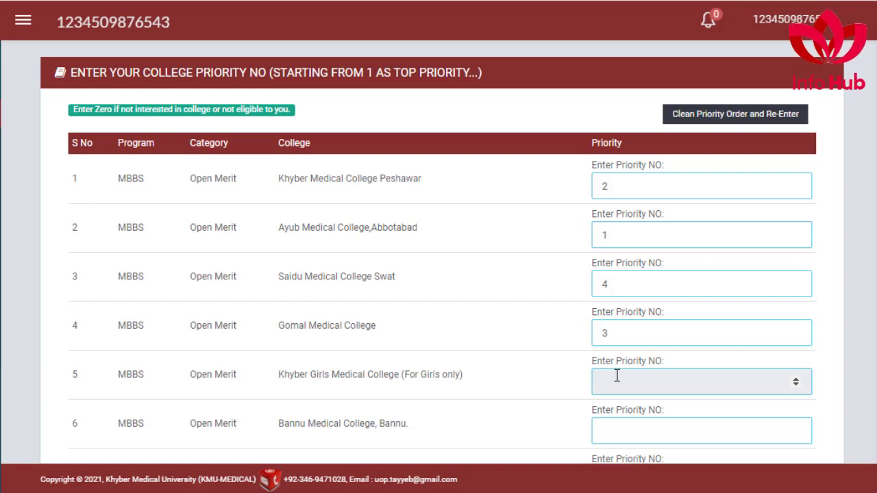
# Step: Give Bannu priority 5, Bacha Khan 6, fill Nowshera, and save the MBBS priorities
pyautogui.scroll(-1, 618, 382)
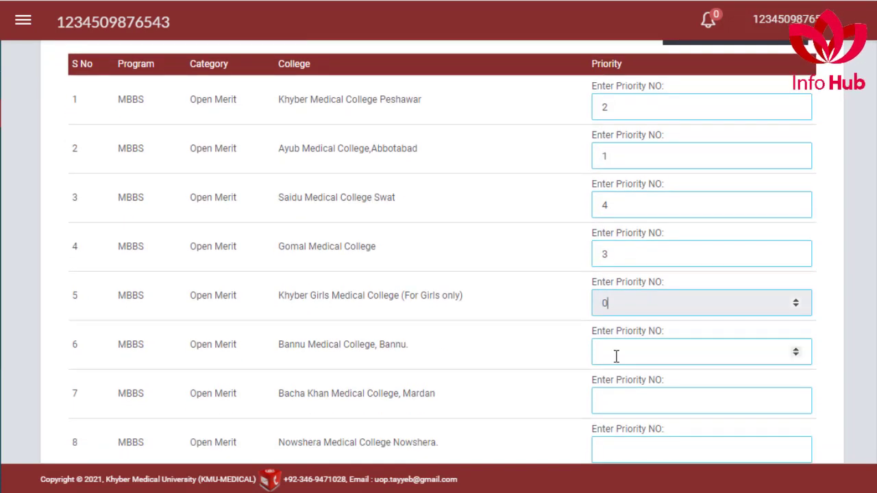
pyautogui.click(616, 355)
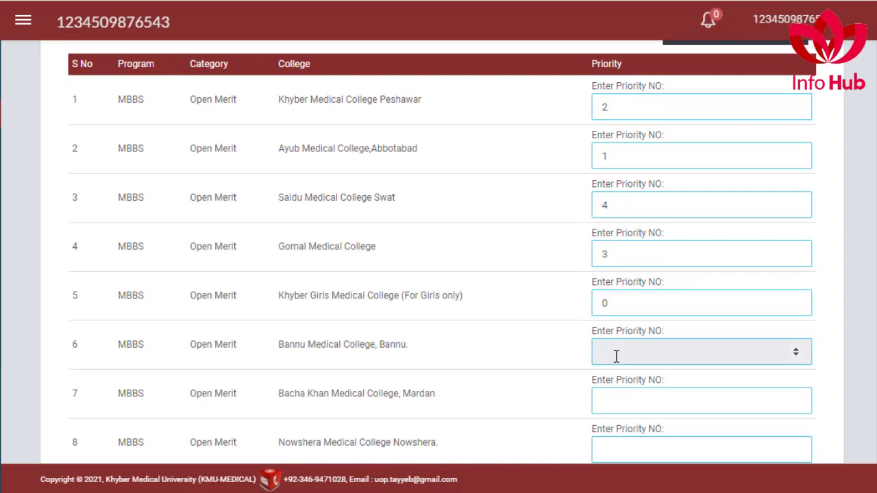
pyautogui.write('5')
pyautogui.click(624, 404)
pyautogui.write('6')
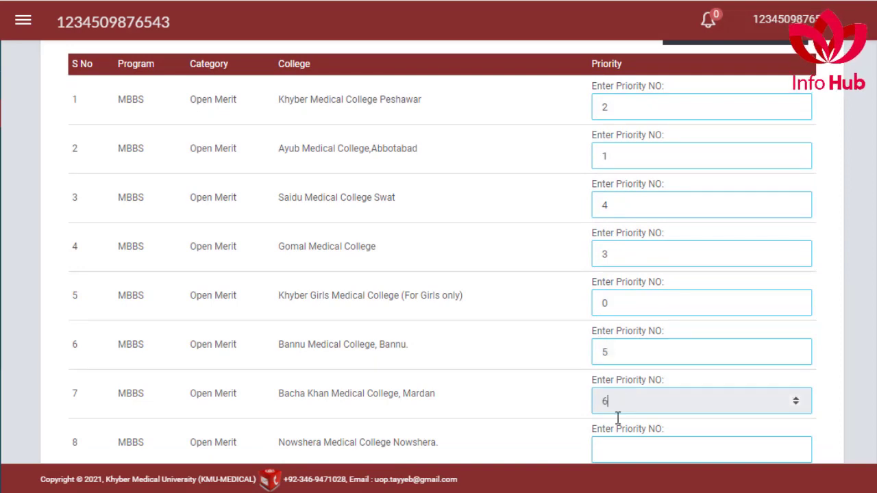
pyautogui.scroll(-2, 624, 411)
pyautogui.click(616, 295)
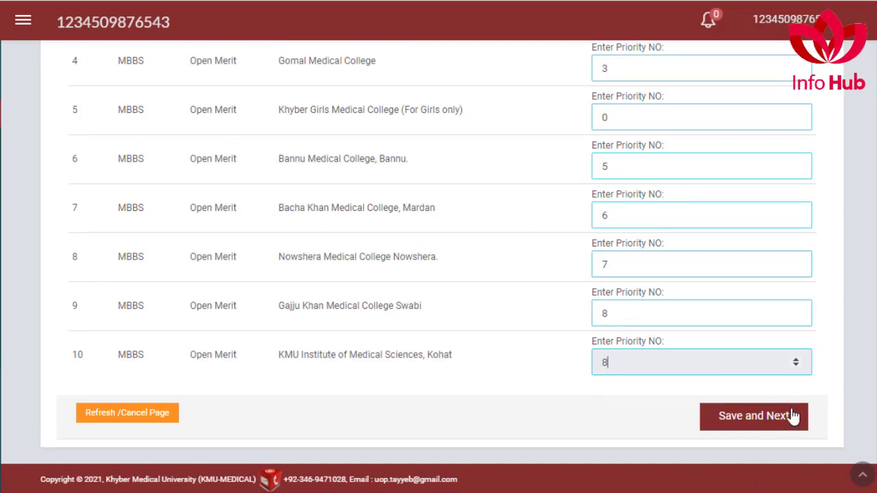
pyautogui.click(763, 420)
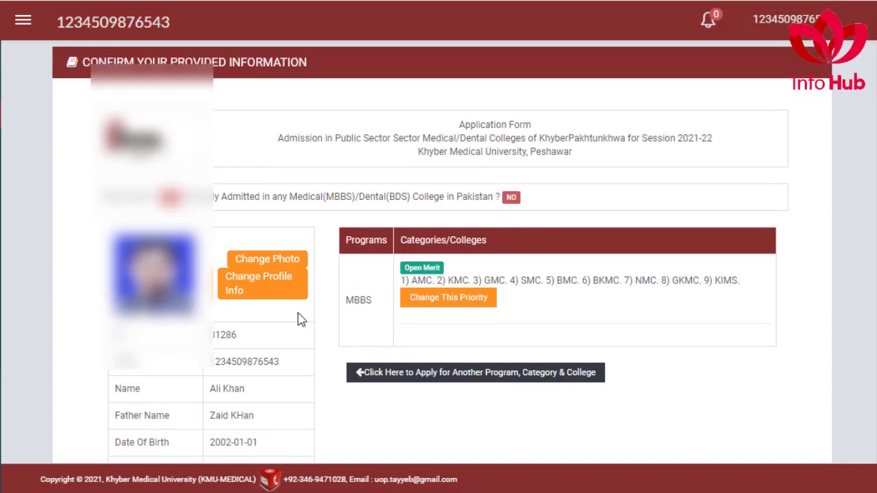
# Step: Review the confirmation page ranking AMC first, then return to apply for another program
pyautogui.scroll(-8, 299, 319)
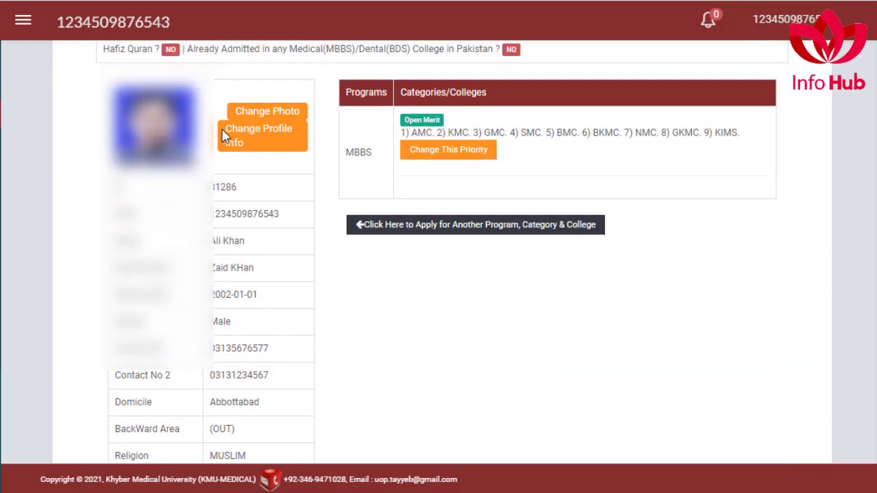
pyautogui.scroll(-8, 261, 336)
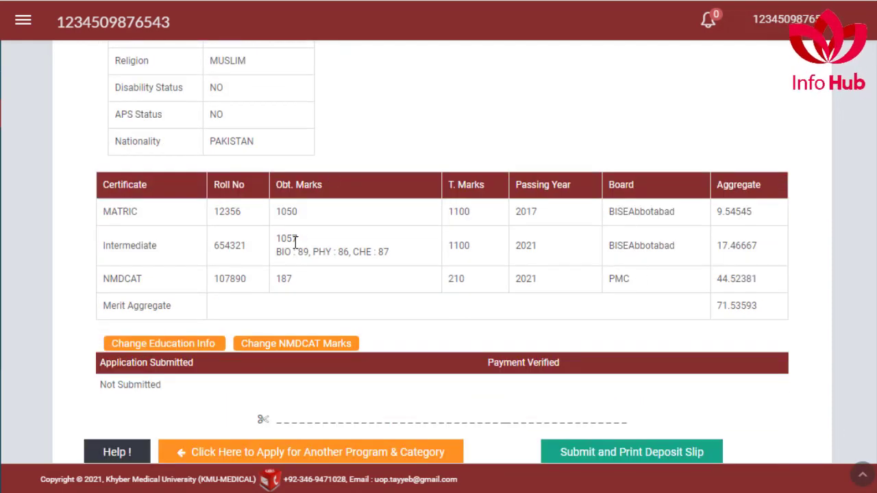
pyautogui.scroll(-1, 573, 257)
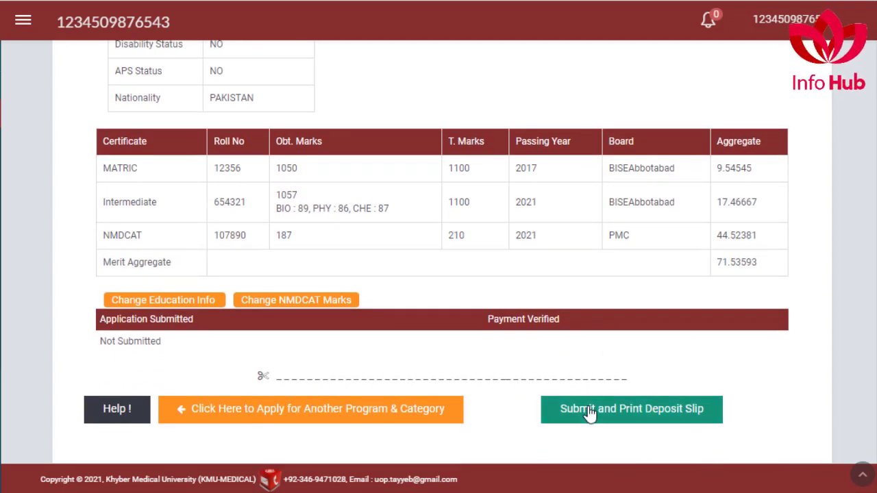
pyautogui.scroll(6, 587, 414)
pyautogui.scroll(1, 585, 414)
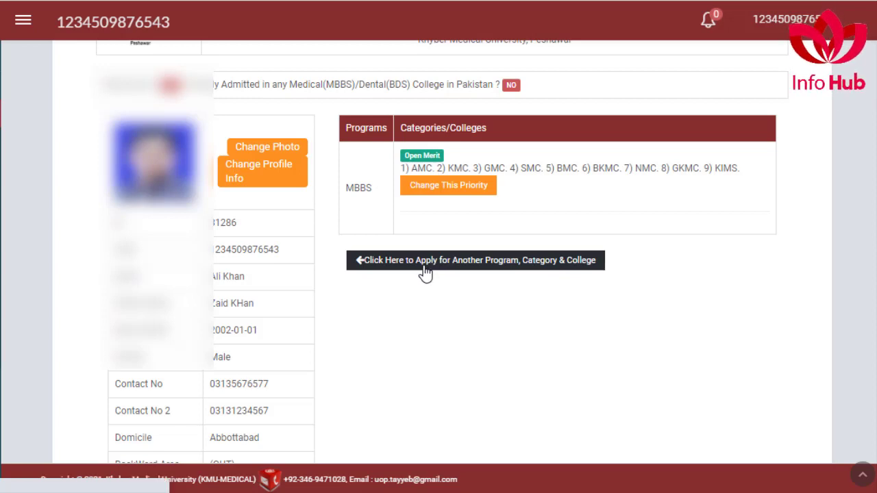
pyautogui.click(415, 269)
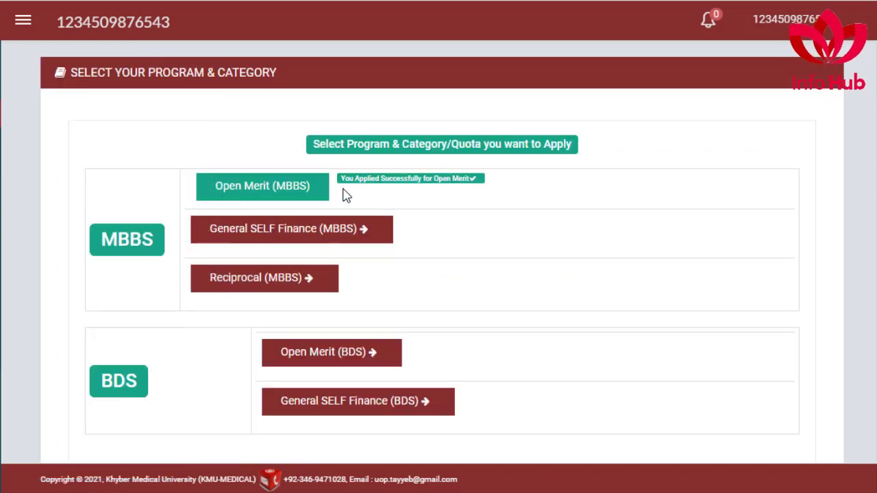
# Step: Cancel the MBBS General Self Finance form unsaved and choose Open Merit for BDS instead
pyautogui.click(287, 234)
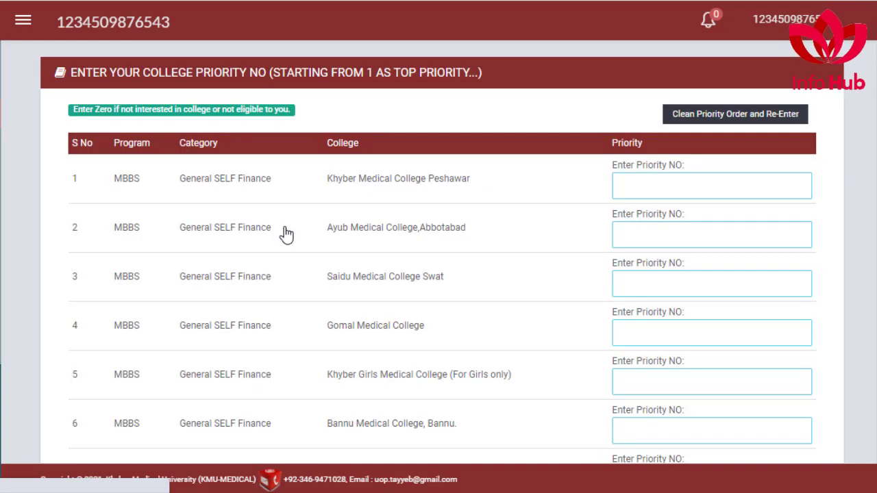
pyautogui.scroll(-4, 676, 194)
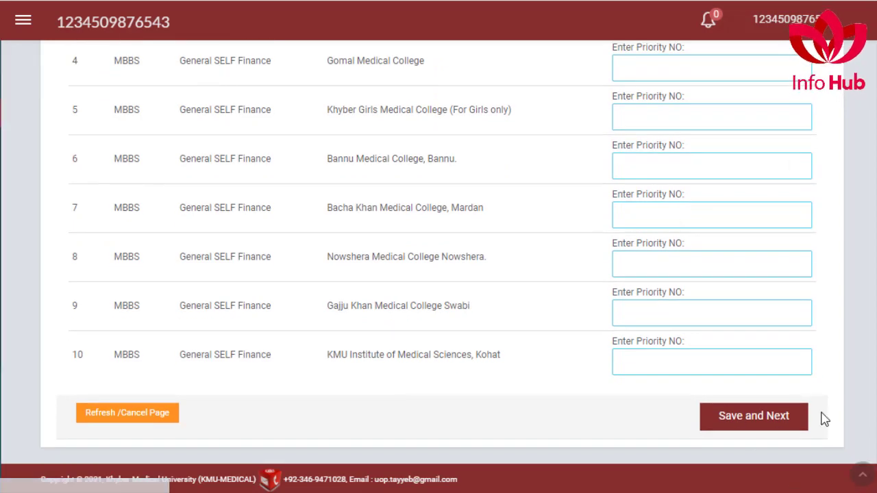
pyautogui.scroll(4, 592, 368)
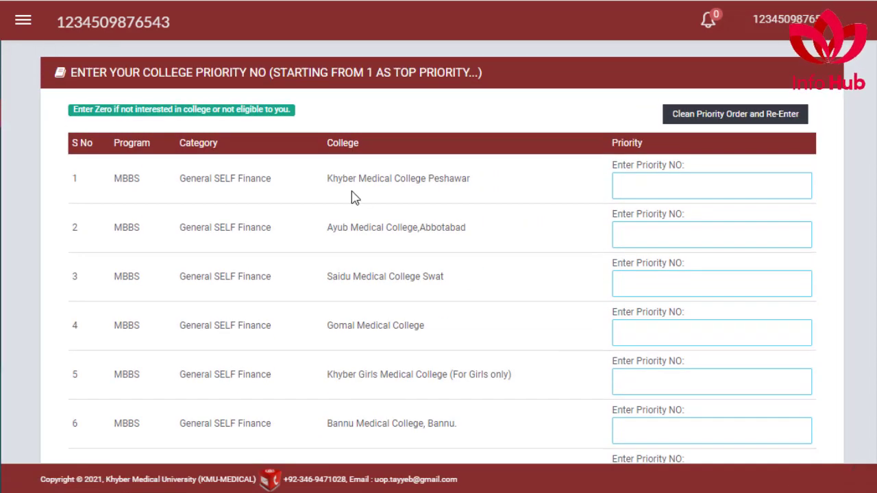
pyautogui.scroll(-4, 139, 143)
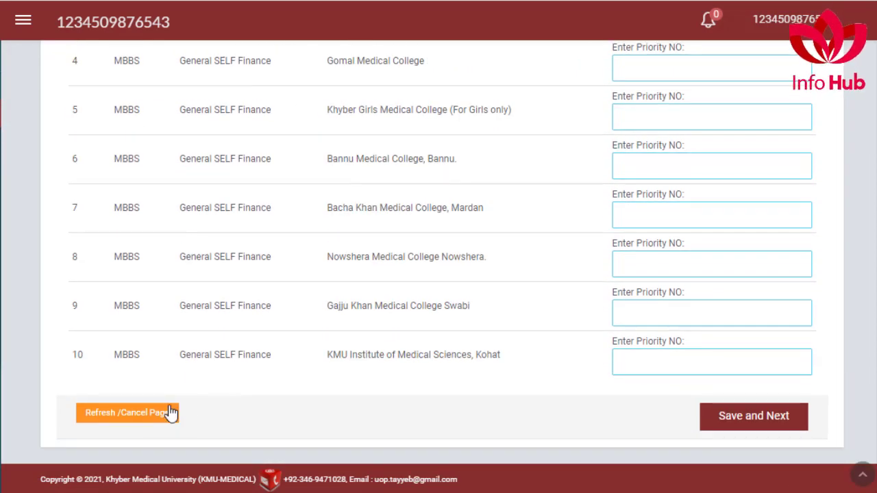
pyautogui.click(105, 413)
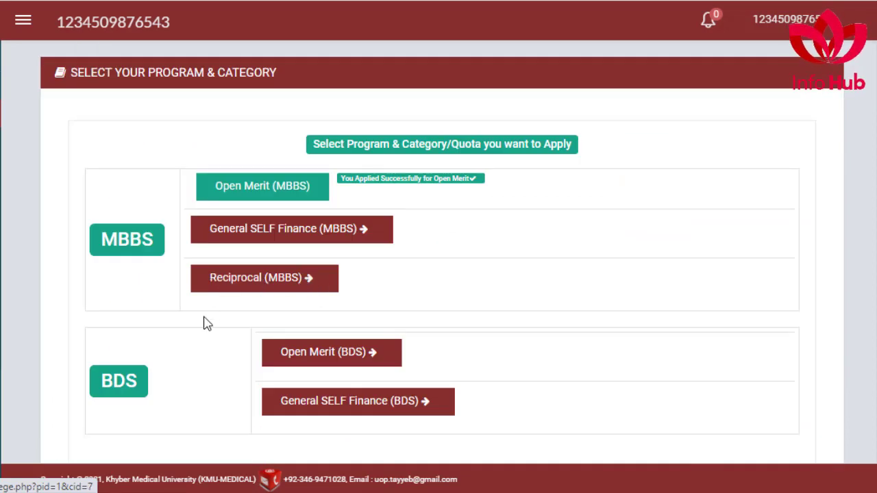
pyautogui.scroll(-1, 204, 323)
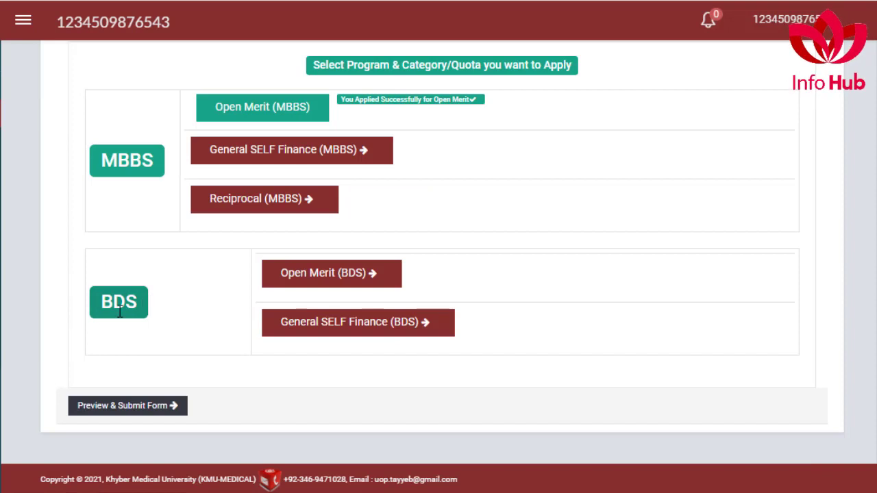
pyautogui.click(329, 275)
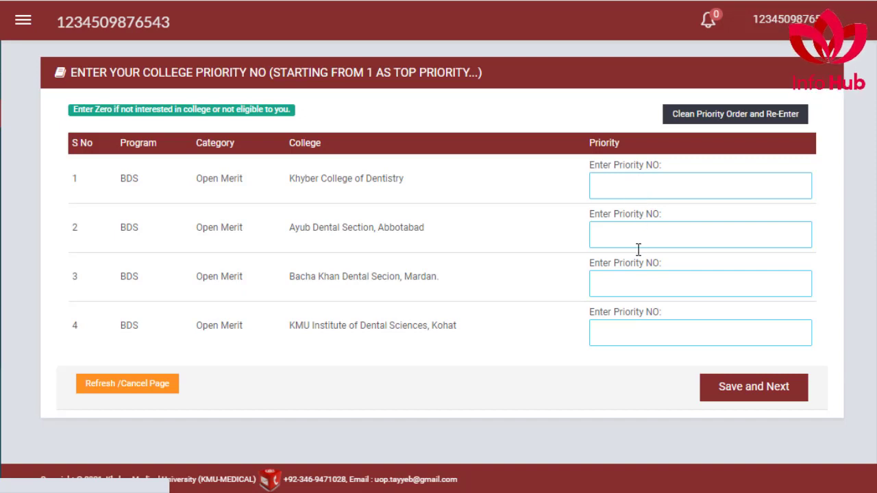
# Step: Rank BDS colleges Ayub Dental 1, Khyber Dentistry 2, KMU Dental 3, Bacha Khan 4, and save
pyautogui.click(631, 230)
pyautogui.write('1')
pyautogui.click(613, 187)
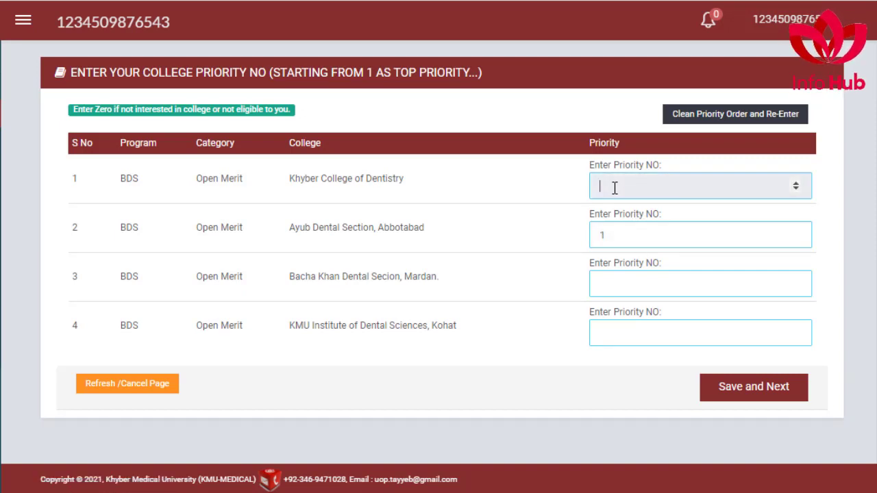
pyautogui.write('2')
pyautogui.click(601, 331)
pyautogui.write('3')
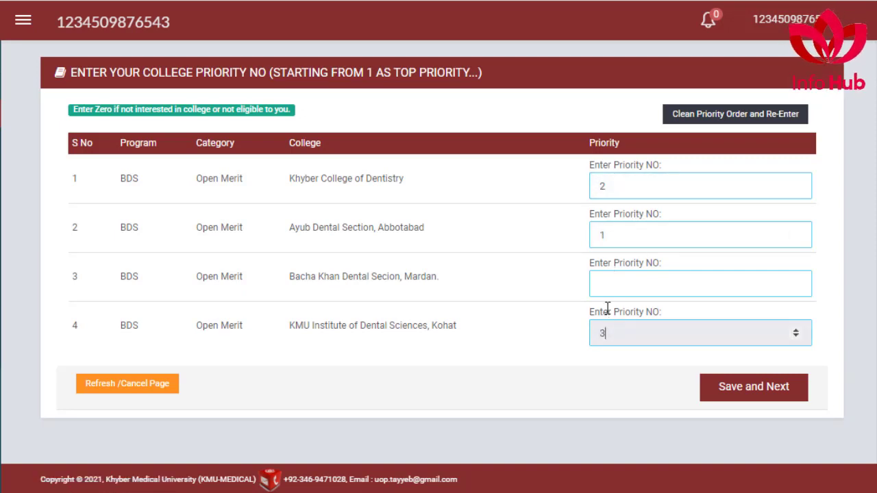
pyautogui.click(601, 283)
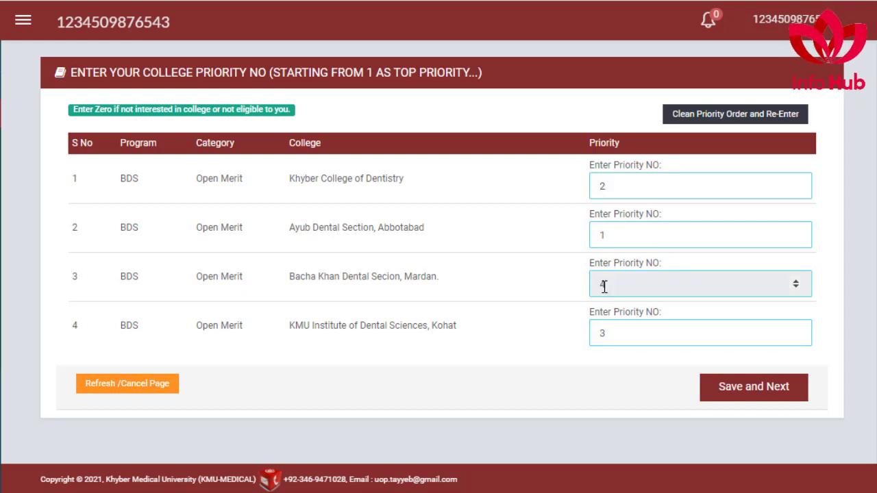
pyautogui.write('4')
pyautogui.click(752, 389)
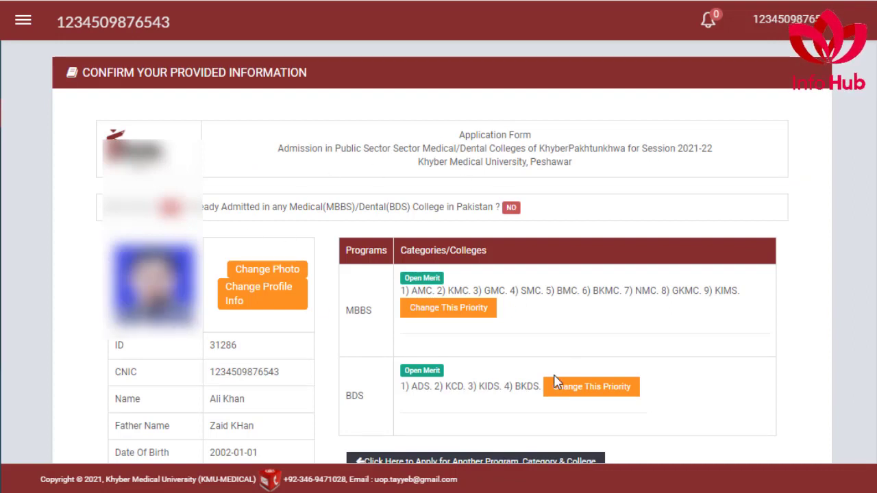
pyautogui.scroll(-1, 472, 333)
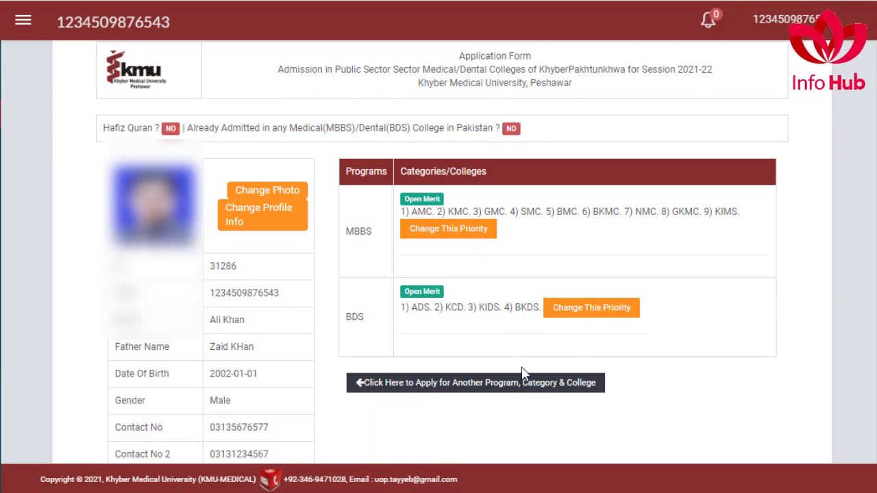
# Step: Submit the application with Submit and Print Deposit Slip and confirm the declaration
pyautogui.scroll(-7, 511, 353)
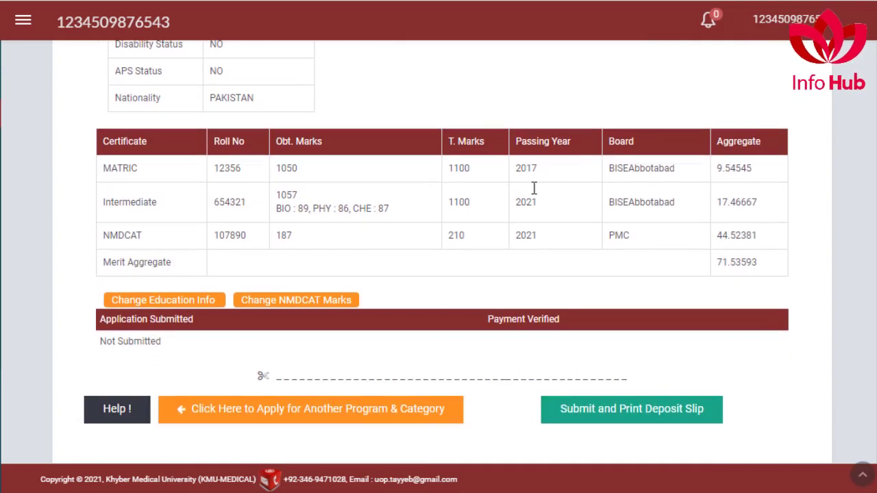
pyautogui.click(587, 415)
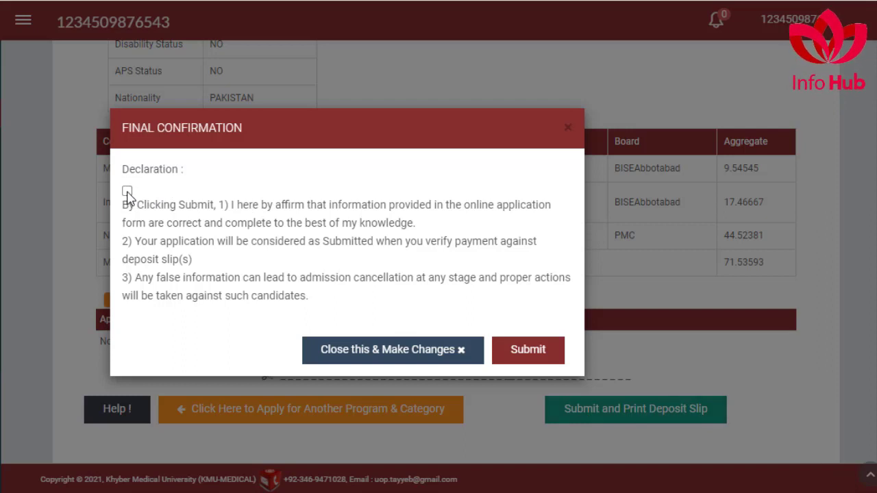
pyautogui.click(533, 350)
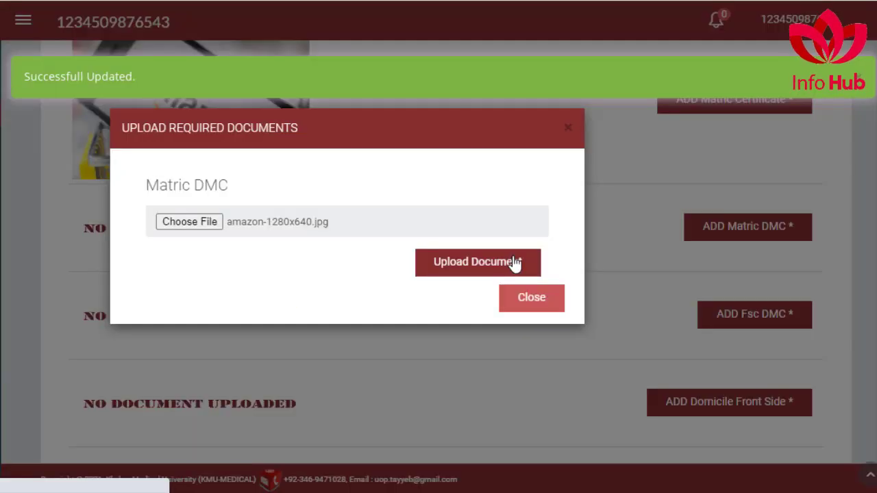
# Step: Upload the chosen Matric DMC file and begin adding the Fsc DMC document
pyautogui.click(514, 262)
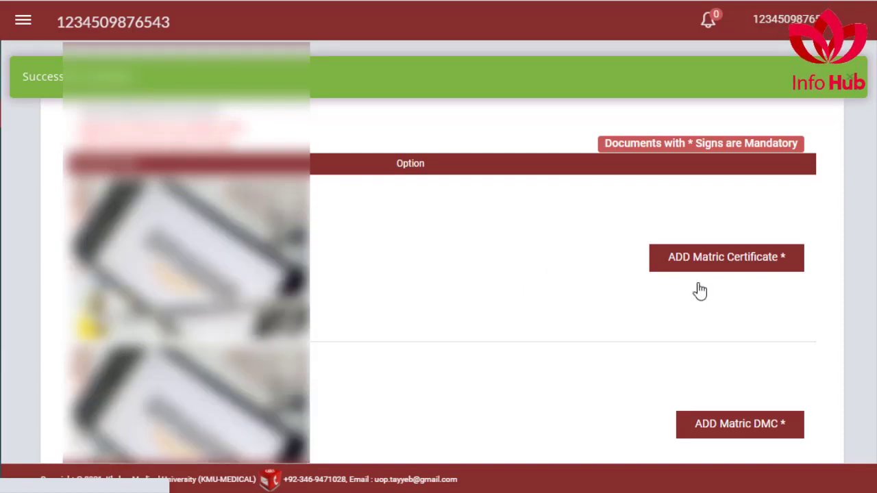
pyautogui.scroll(-4, 701, 372)
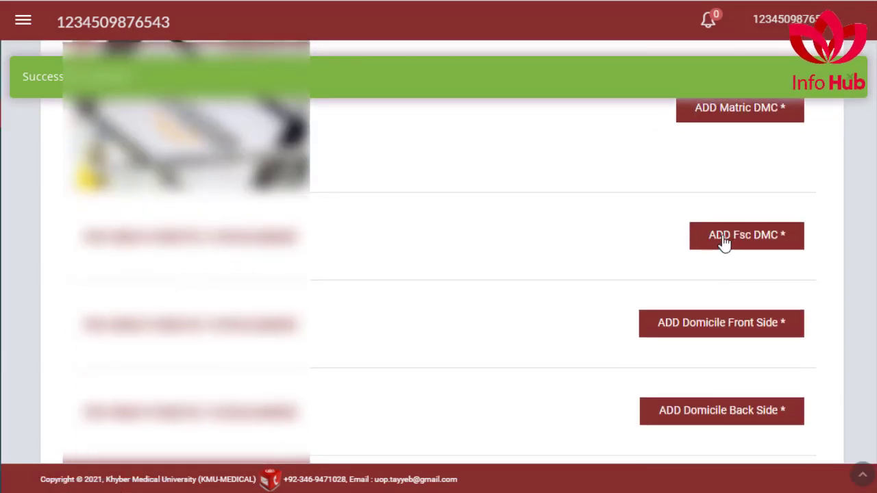
pyautogui.click(724, 243)
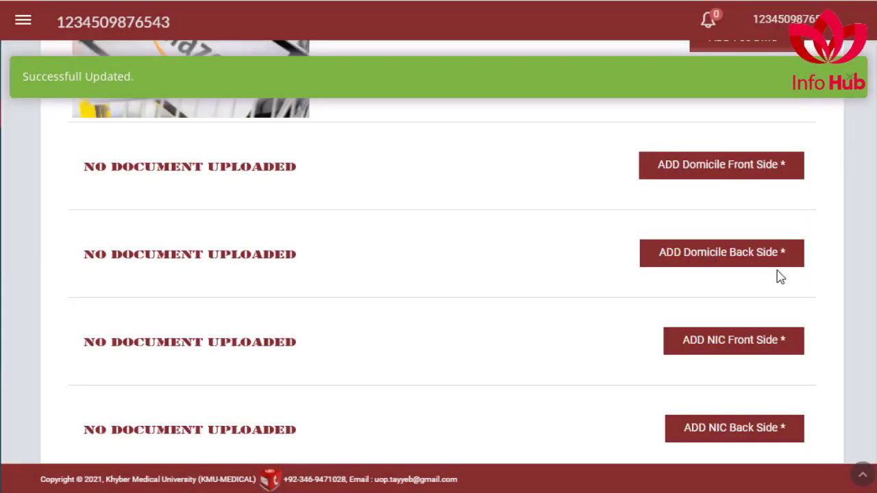
# Step: Scroll through the remaining document slots down to the Preview & Submit Form button
pyautogui.scroll(-1, 736, 297)
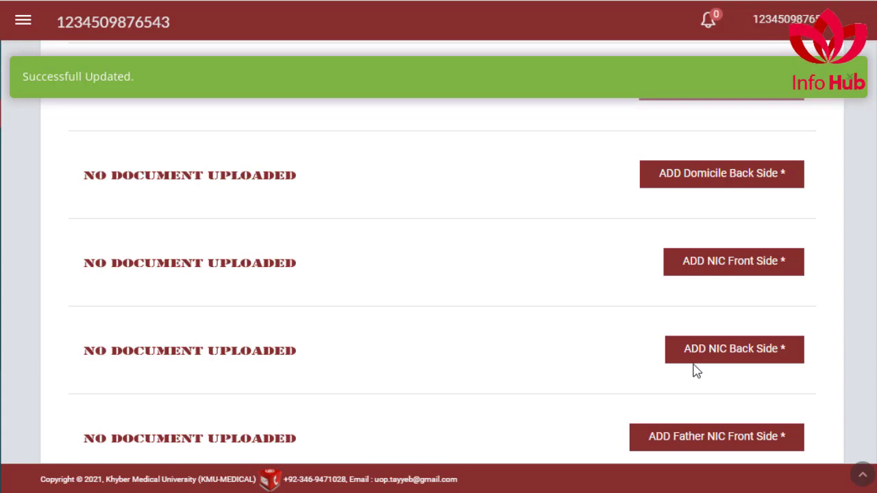
pyautogui.scroll(-1, 697, 371)
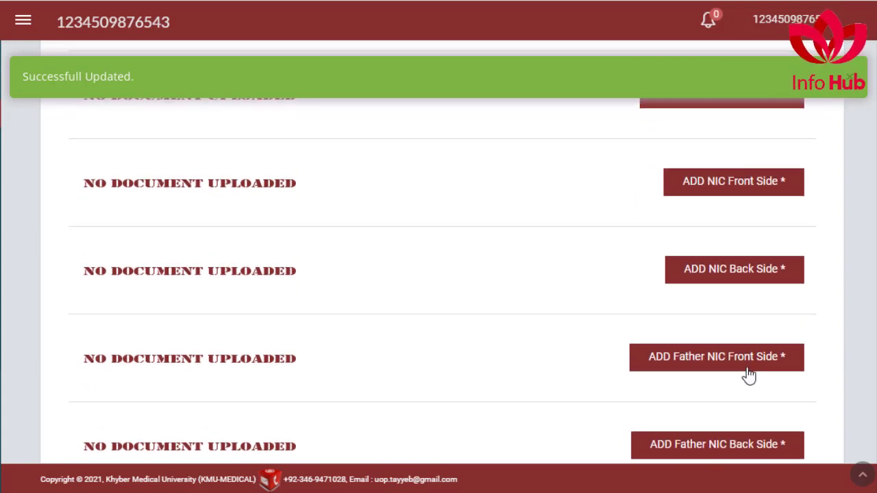
pyautogui.scroll(-1, 748, 374)
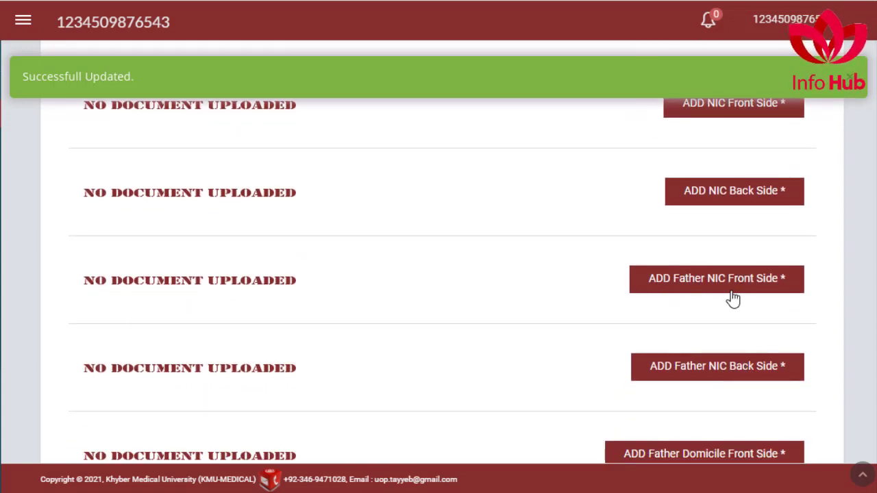
pyautogui.scroll(-1, 730, 299)
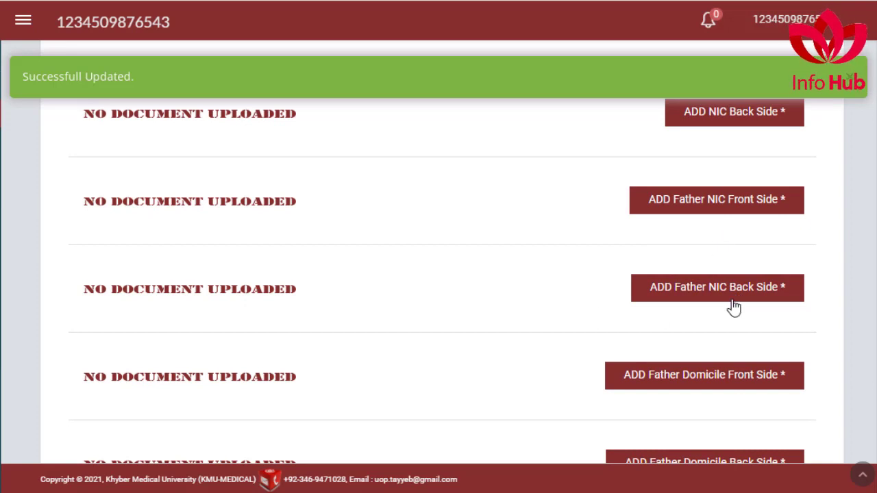
pyautogui.scroll(-2, 747, 311)
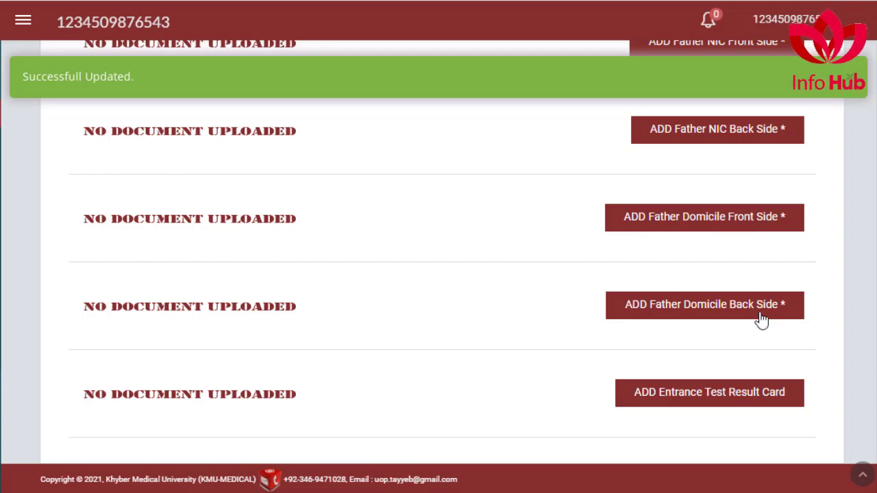
pyautogui.scroll(-1, 771, 321)
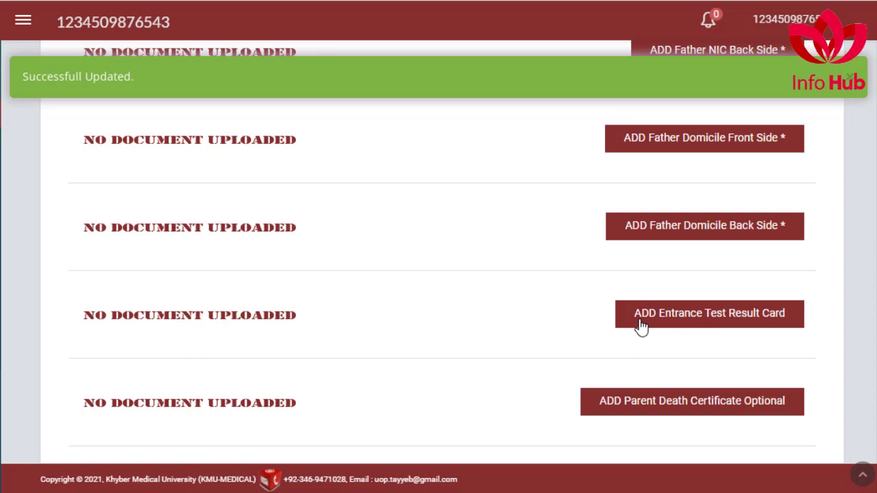
pyautogui.scroll(-1, 766, 312)
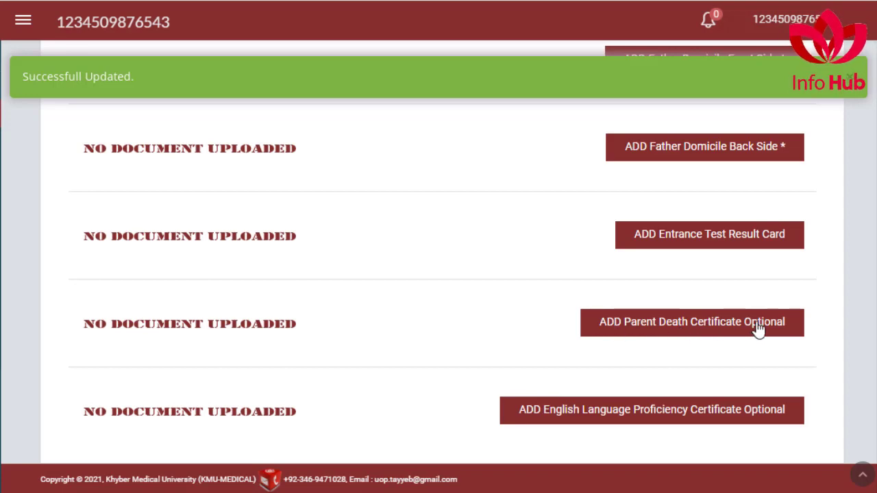
pyautogui.scroll(-1, 758, 329)
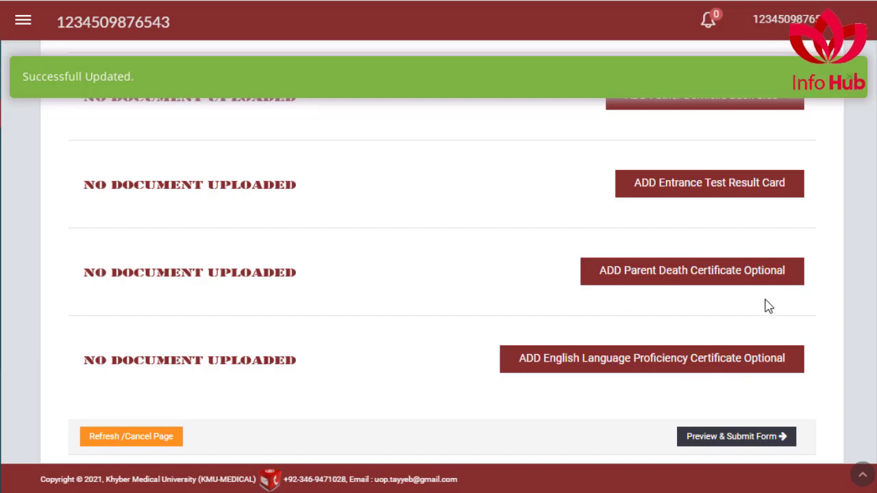
pyautogui.scroll(2, 793, 368)
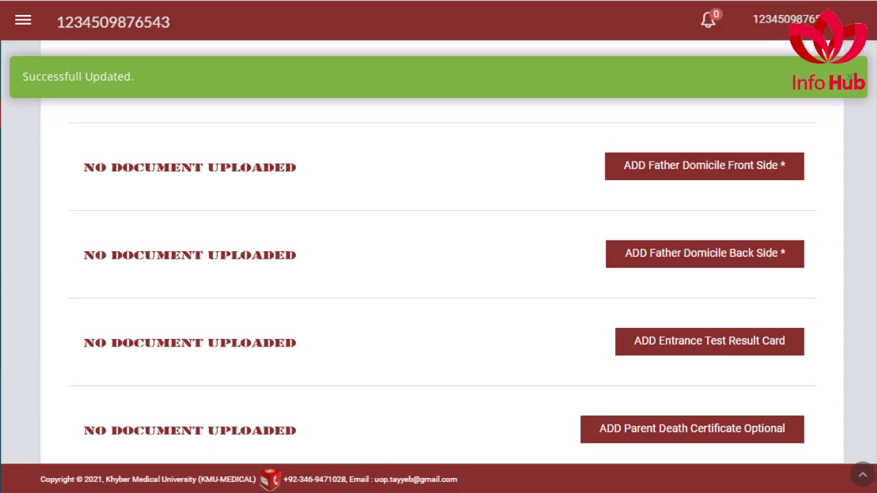
pyautogui.scroll(-3, 718, 435)
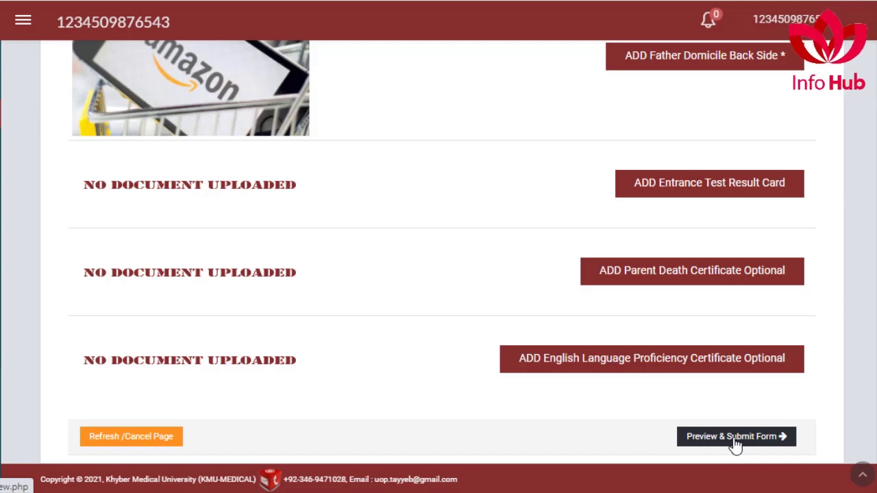
# Step: Preview the completed form, then submit it with the declaration accepted to get deposit slips
pyautogui.click(734, 442)
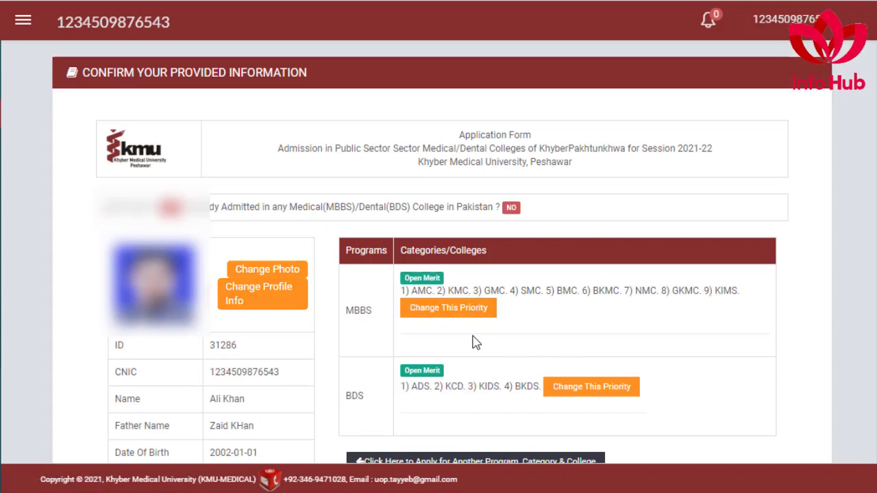
pyautogui.scroll(-2, 476, 343)
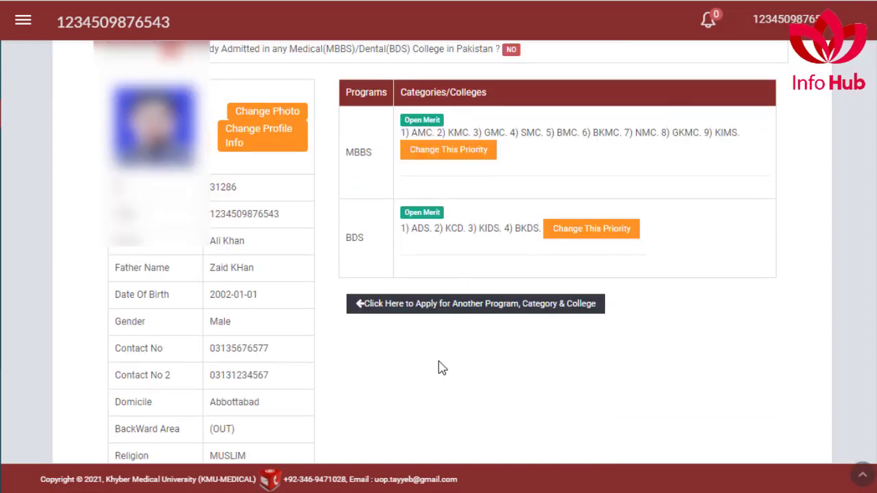
pyautogui.scroll(-5, 462, 349)
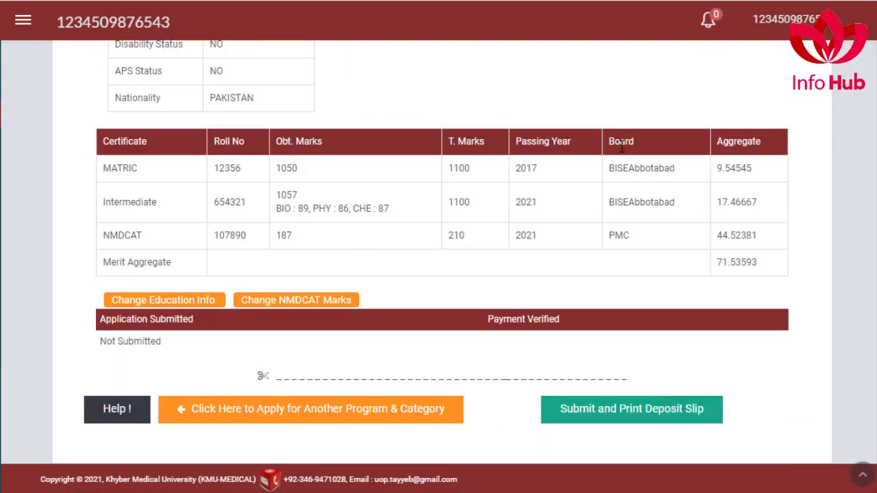
pyautogui.click(603, 415)
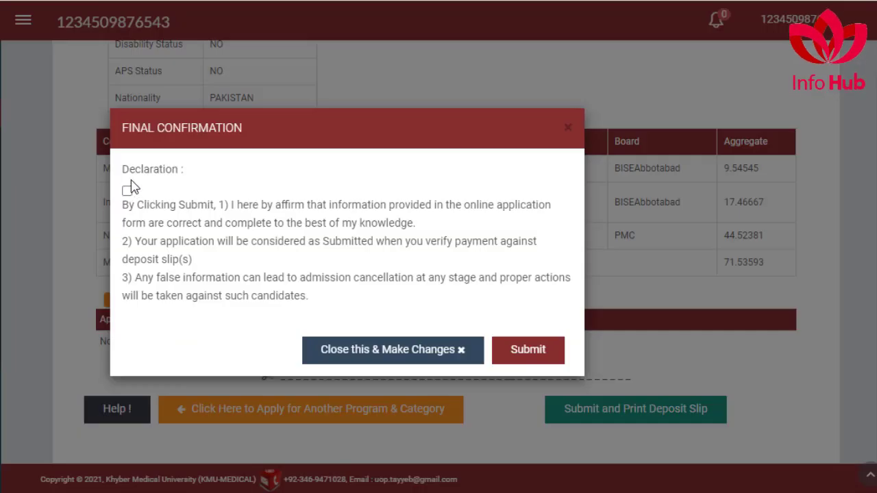
pyautogui.click(126, 191)
pyautogui.click(528, 350)
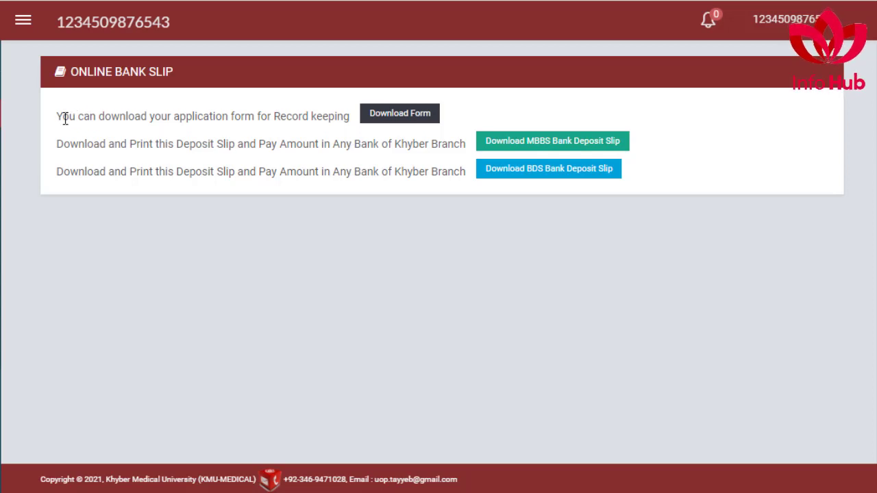
# Step: Highlight the notes on downloading the form and paying the deposit slip at Bank of Khyber
pyautogui.moveTo(63, 116); pyautogui.dragTo(350, 117)
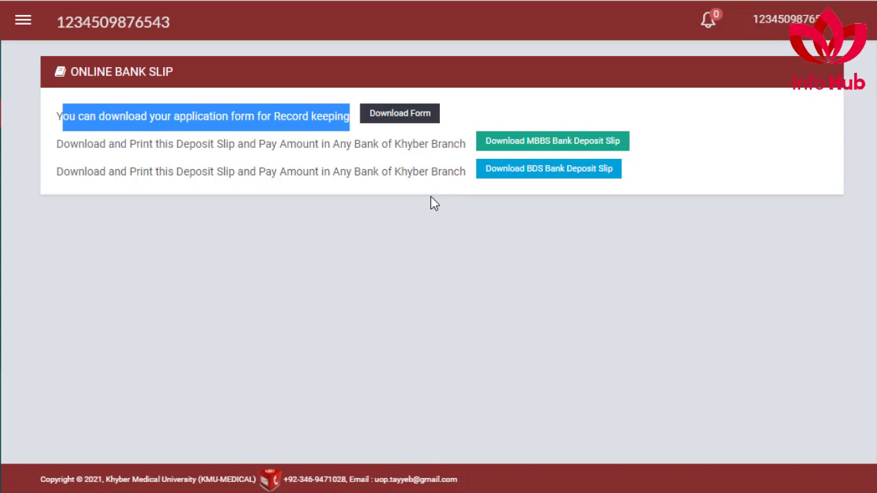
pyautogui.moveTo(122, 143); pyautogui.dragTo(374, 143)
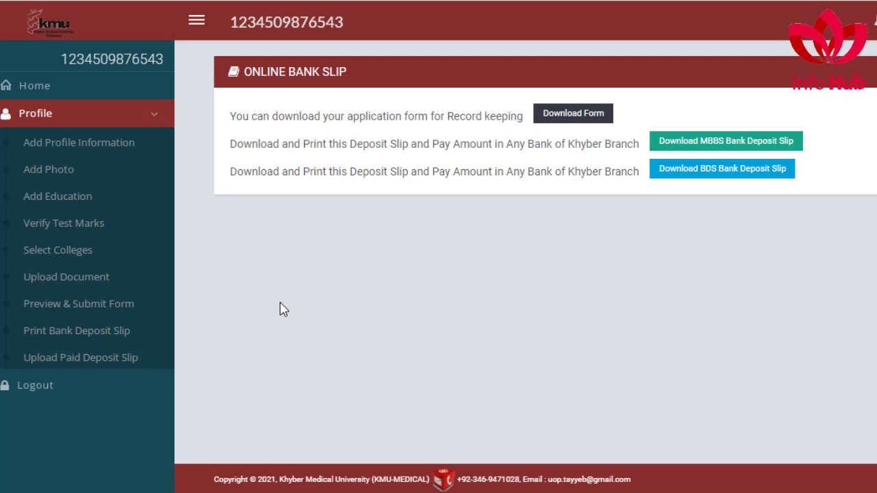
# Step: Upload the paid MBBS deposit slip image on the Upload Paid Deposit Slip page
pyautogui.scroll(-1, 146, 370)
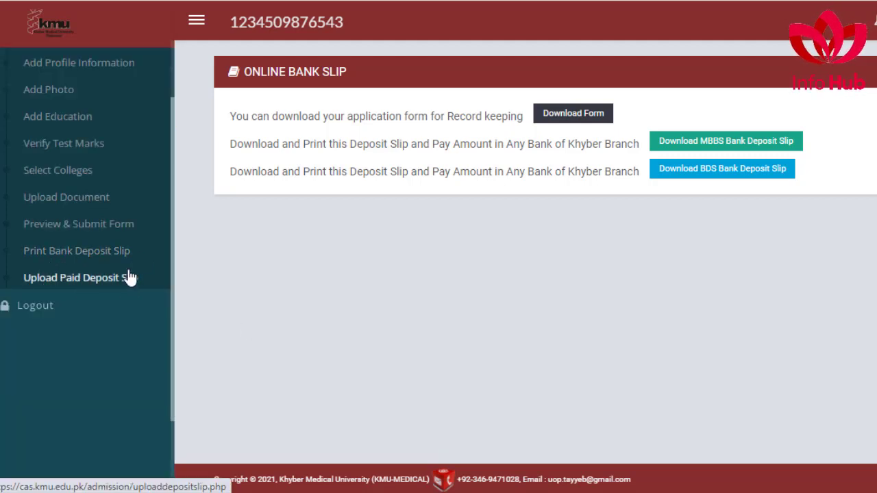
pyautogui.click(93, 285)
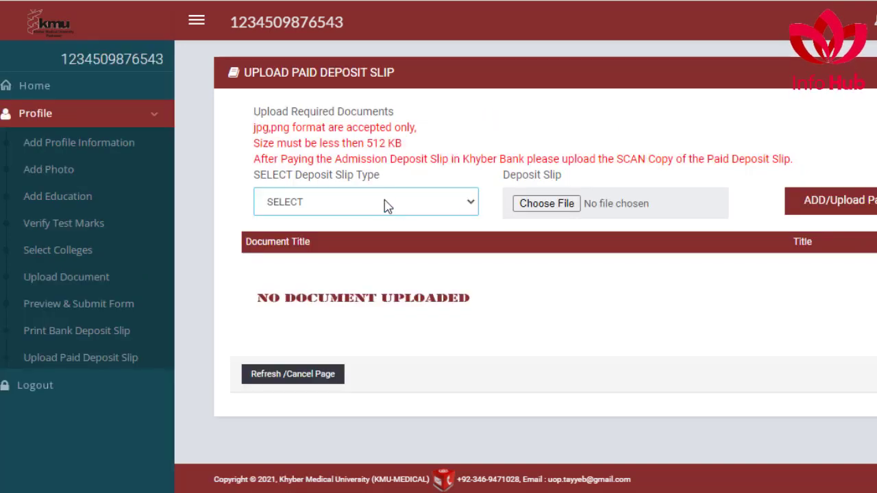
pyautogui.click(385, 205)
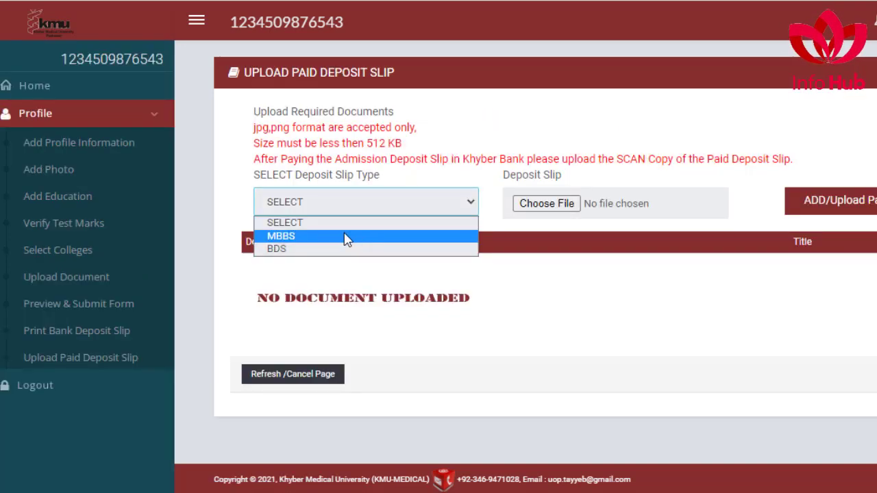
pyautogui.click(289, 236)
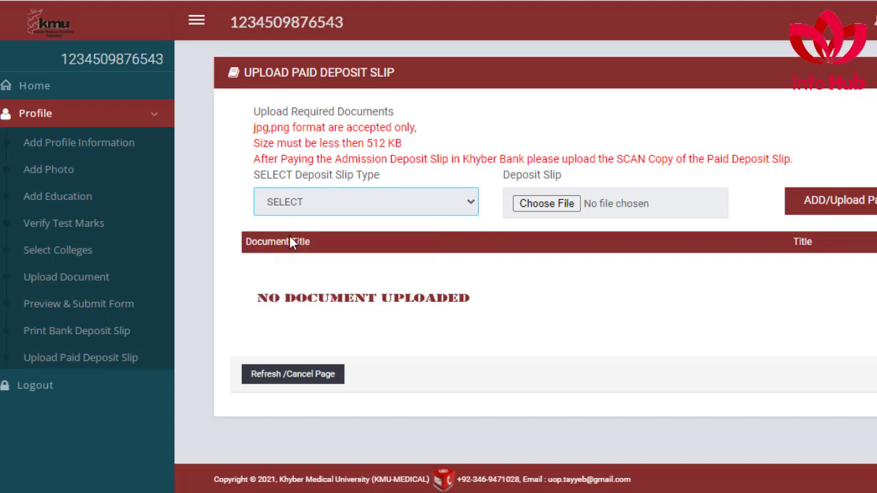
pyautogui.click(566, 210)
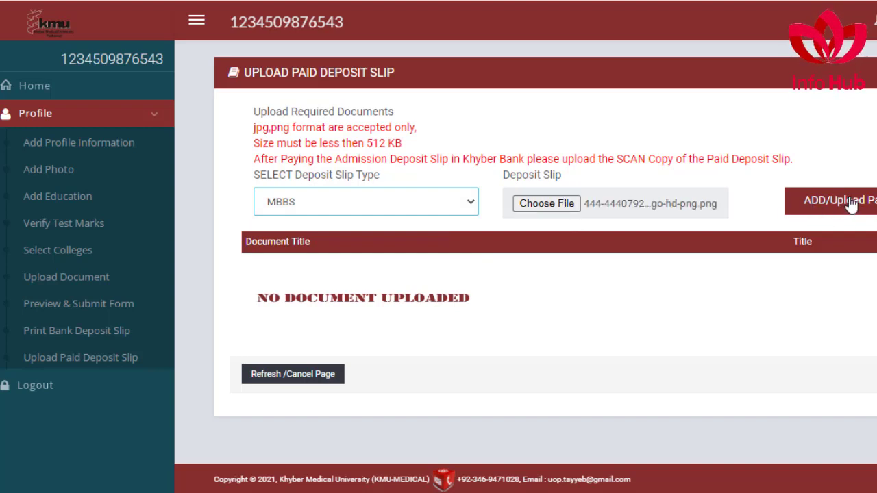
pyautogui.click(851, 203)
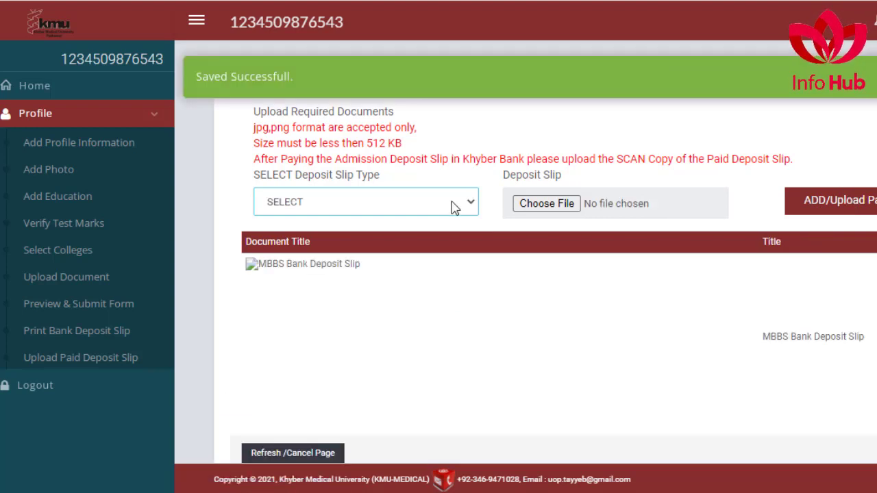
# Step: Upload amazon-1280x640.jpg as the paid BDS deposit slip
pyautogui.click(453, 208)
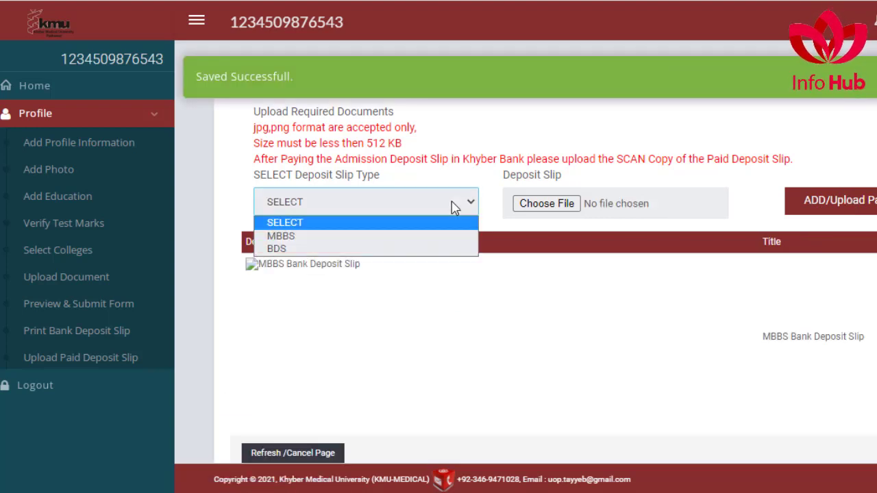
pyautogui.click(270, 251)
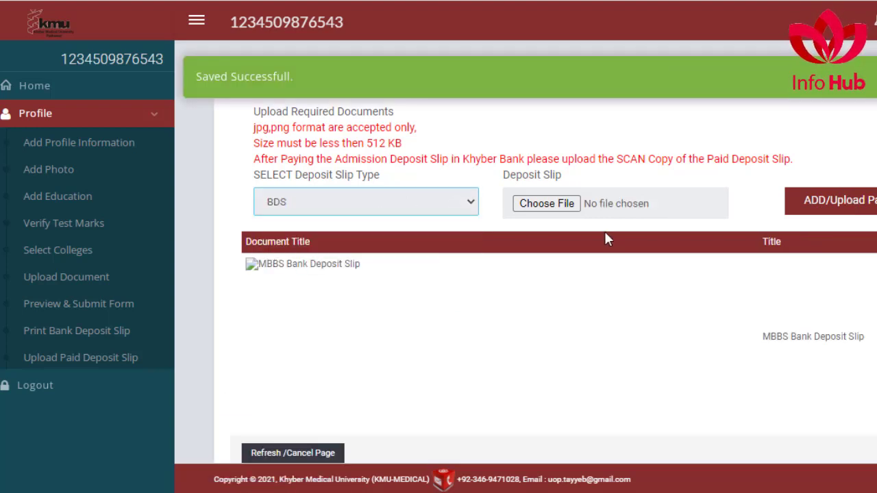
pyautogui.click(528, 205)
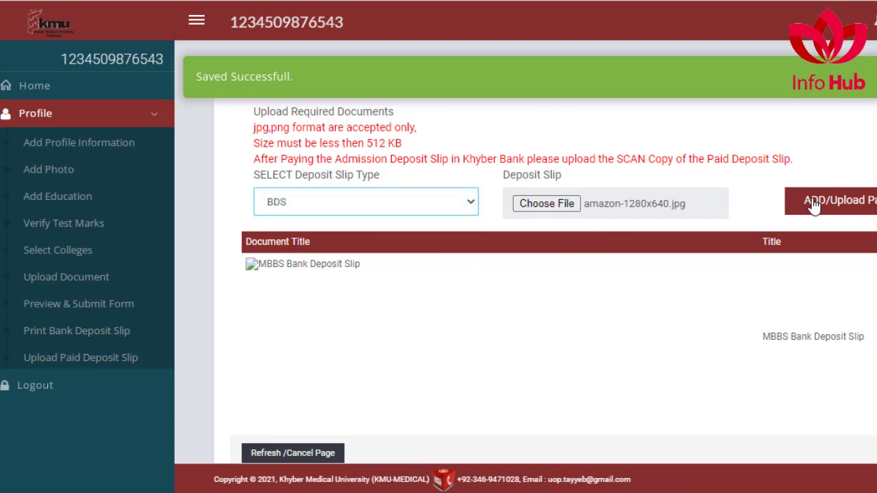
pyautogui.click(852, 206)
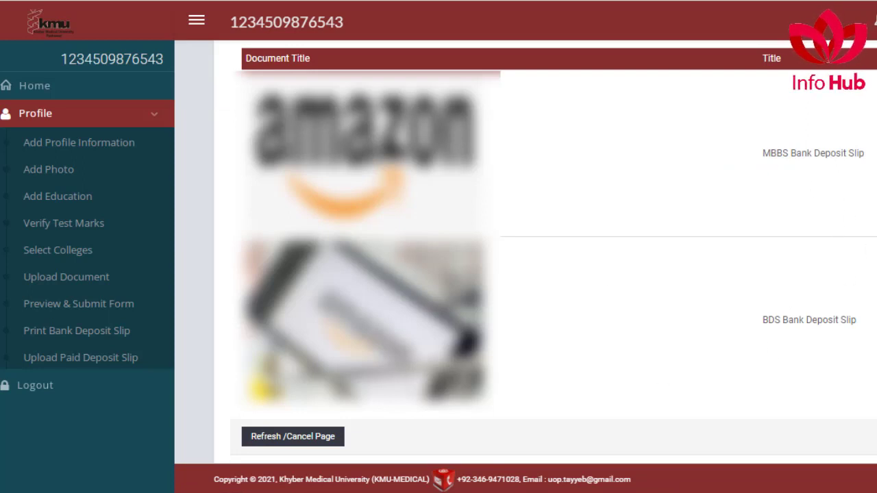
pyautogui.scroll(2, 479, 274)
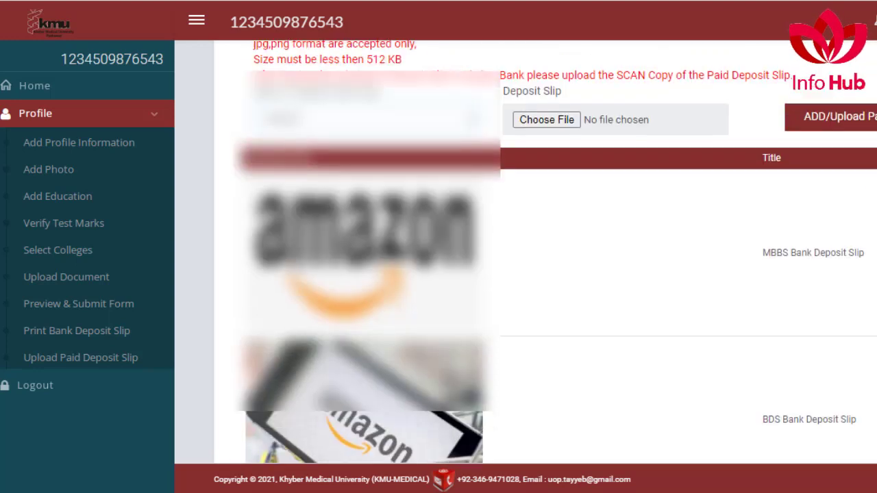
pyautogui.click(31, 86)
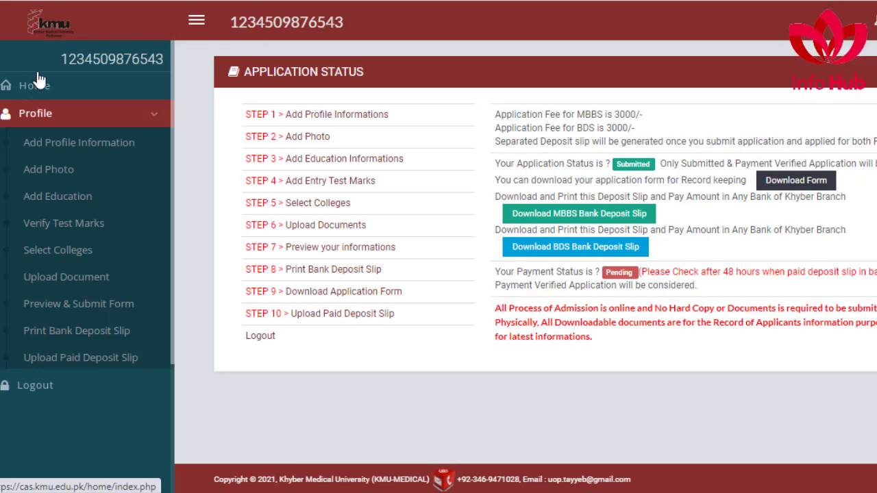